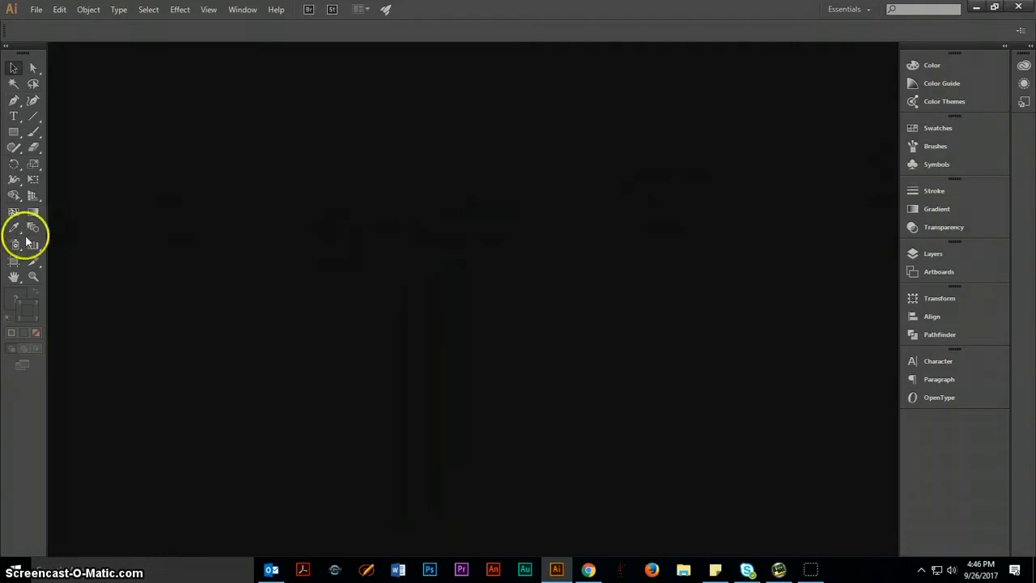
Create a new one-artboard Letter-size CMYK document at 300 ppi, named "mr robot" followed by the surname
{"action": "left_click", "coordinate": [32, 10]}
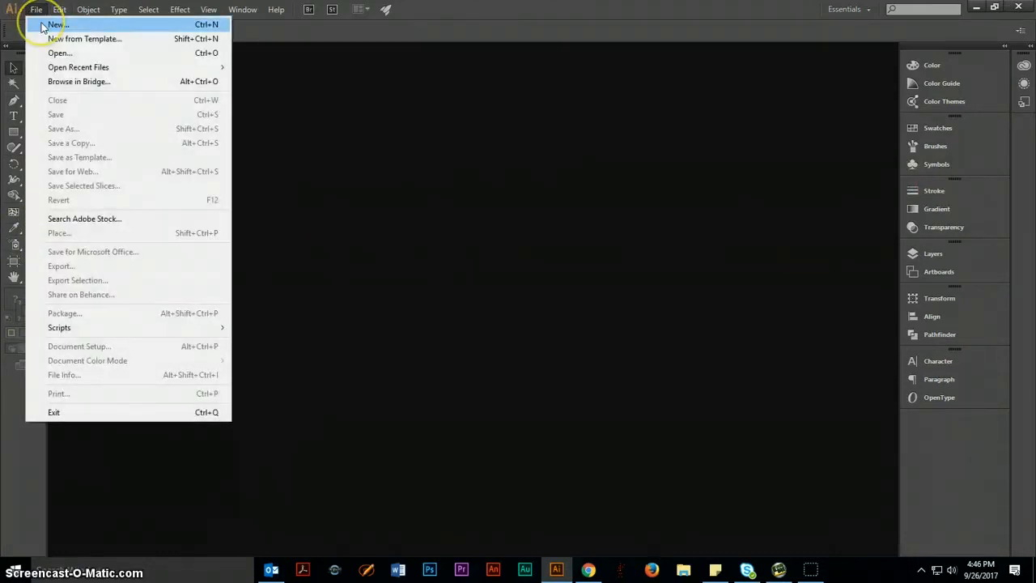
{"action": "left_click", "coordinate": [43, 26]}
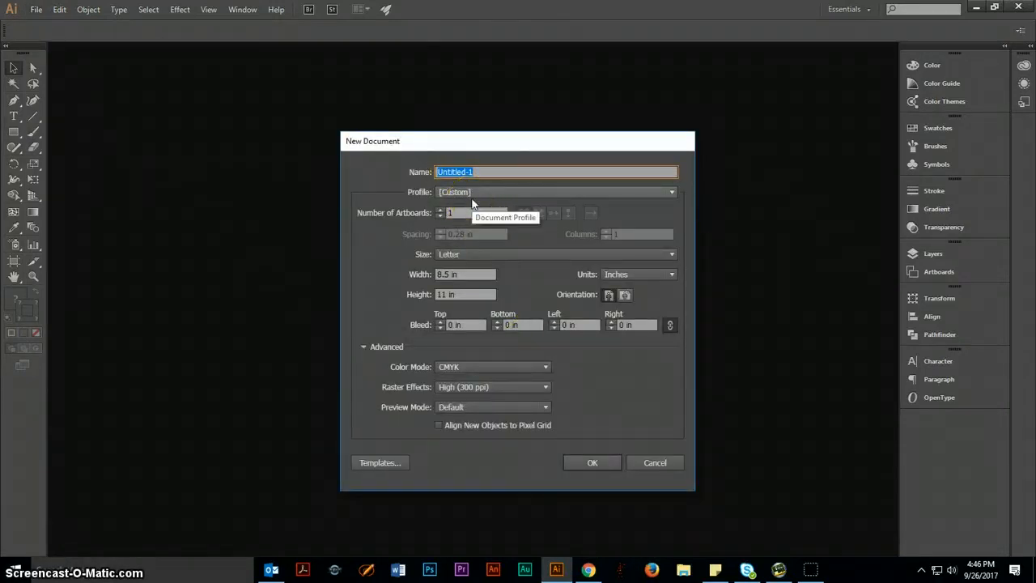
{"action": "type", "text": "mr r"}
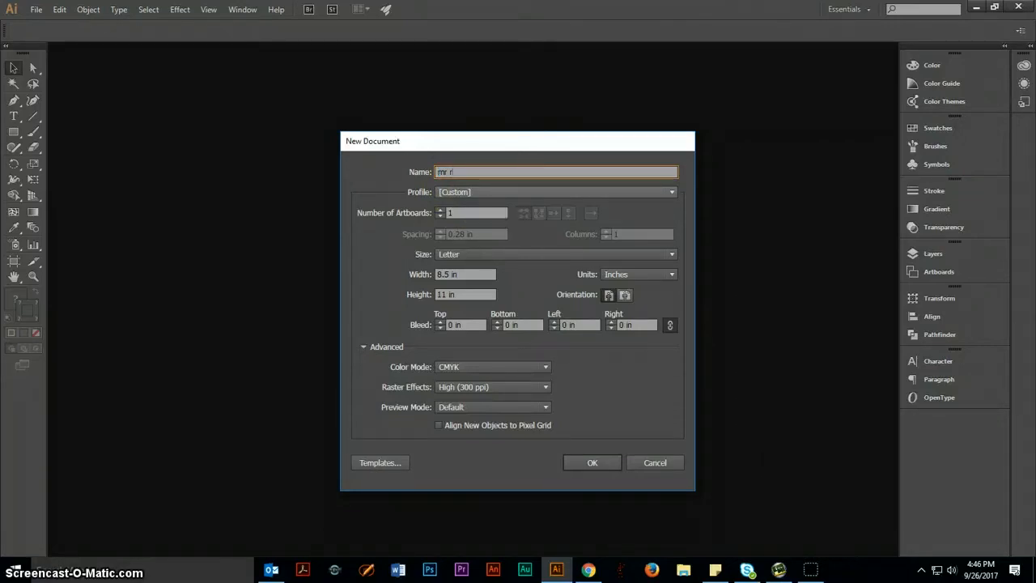
{"action": "type", "text": "obot wickwar"}
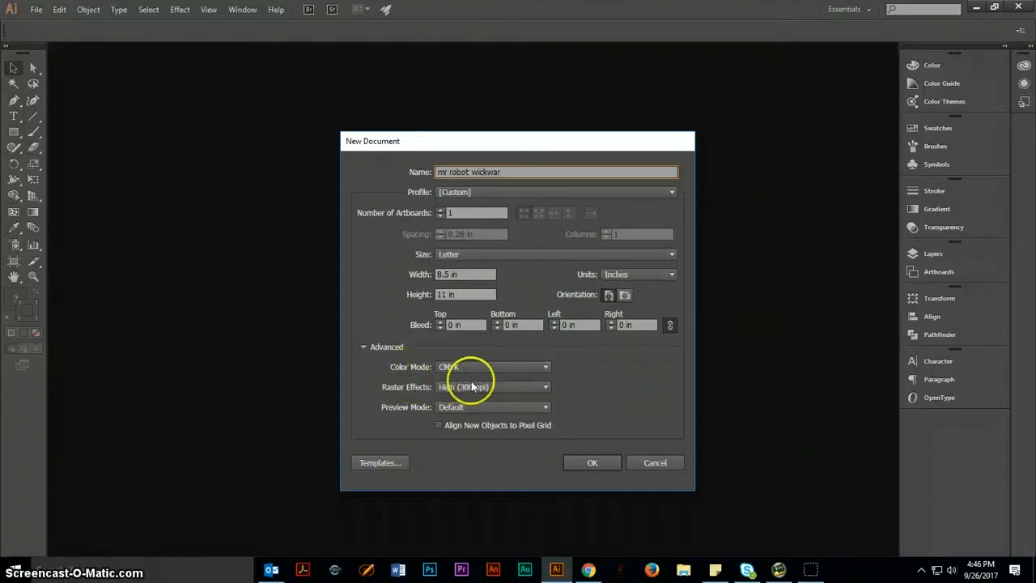
{"action": "left_click", "coordinate": [546, 369]}
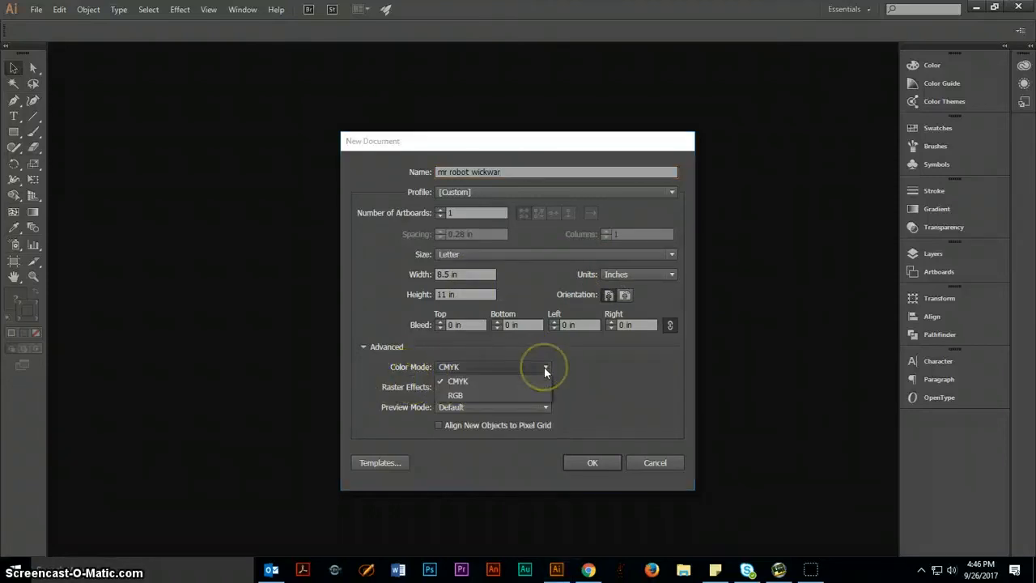
{"action": "left_click", "coordinate": [545, 371]}
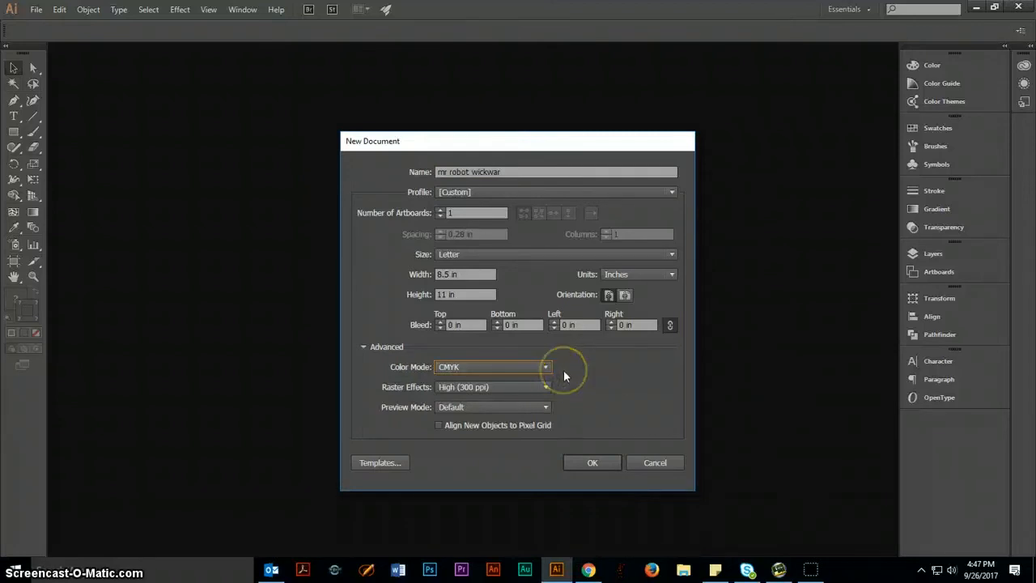
{"action": "left_click", "coordinate": [591, 462]}
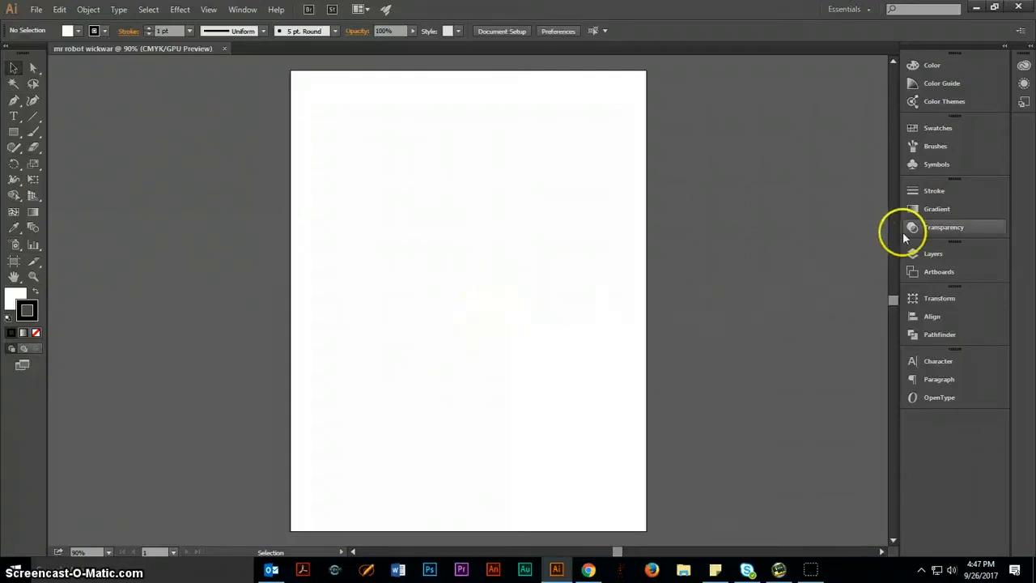
Shrink the panel dock to icons only, widen it back to show its labels, and choose the Type tool
{"action": "left_click_drag", "start_coordinate": [898, 233], "coordinate": [1001, 236]}
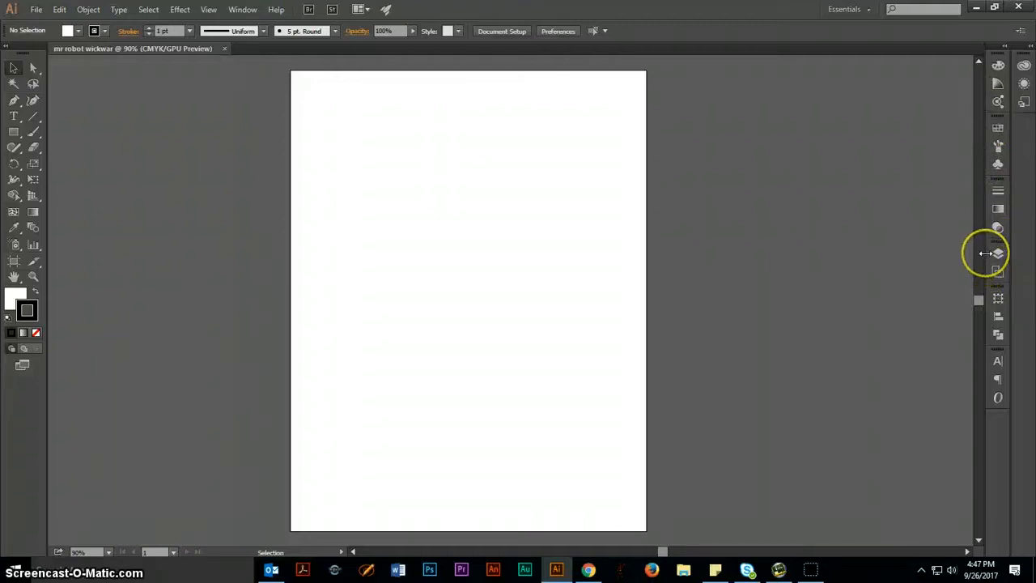
{"action": "left_click_drag", "start_coordinate": [986, 254], "coordinate": [899, 264]}
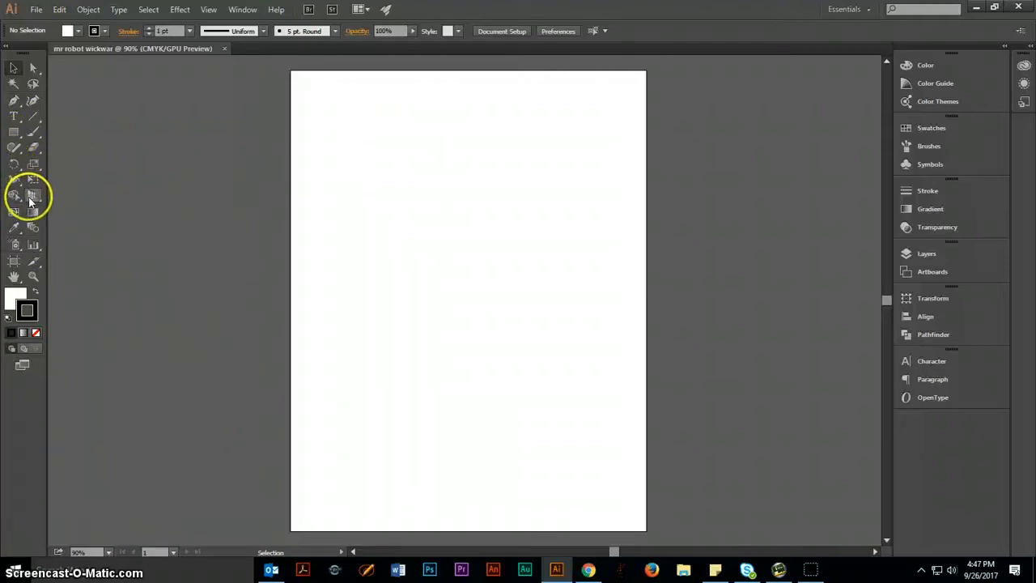
{"action": "left_click", "coordinate": [14, 118]}
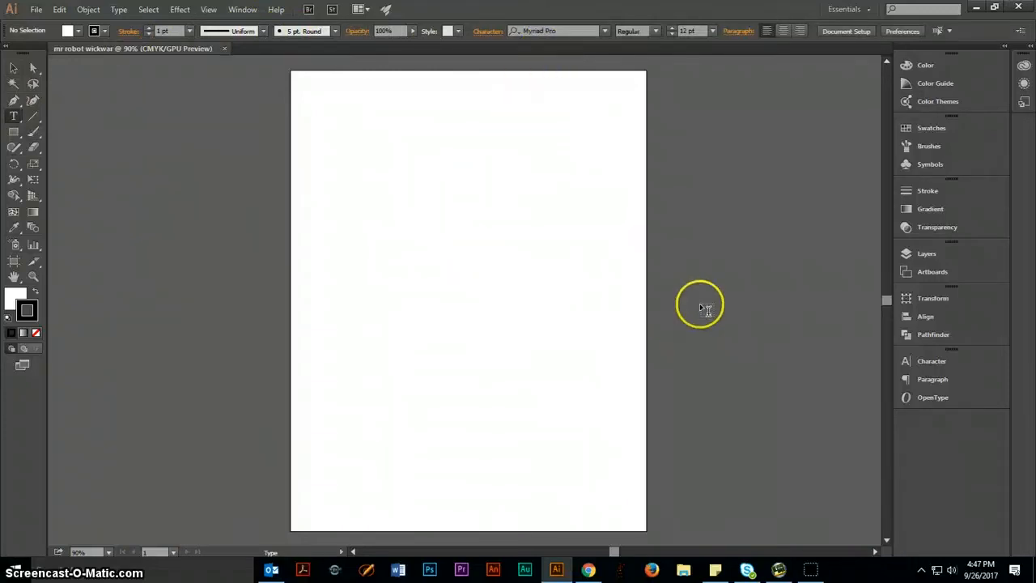
Add a second artboard to the document and bring both artboards into view
{"action": "left_click", "coordinate": [924, 254]}
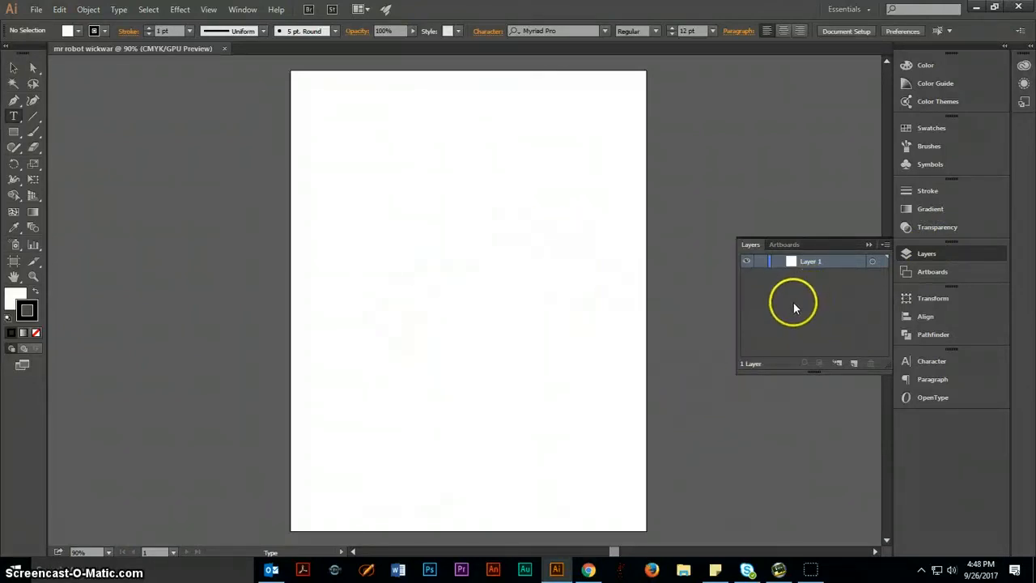
{"action": "left_click", "coordinate": [777, 245]}
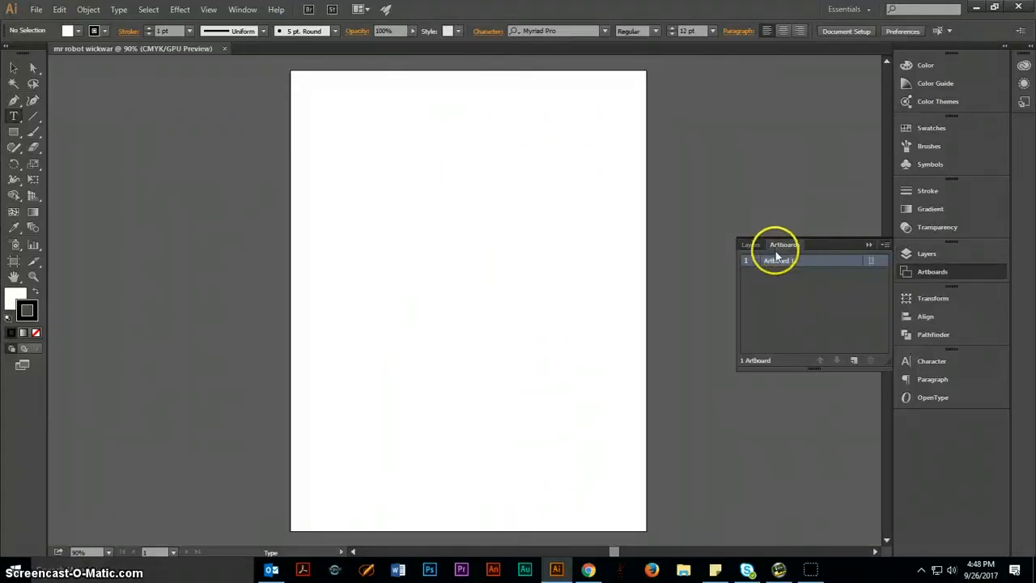
{"action": "left_click", "coordinate": [854, 360]}
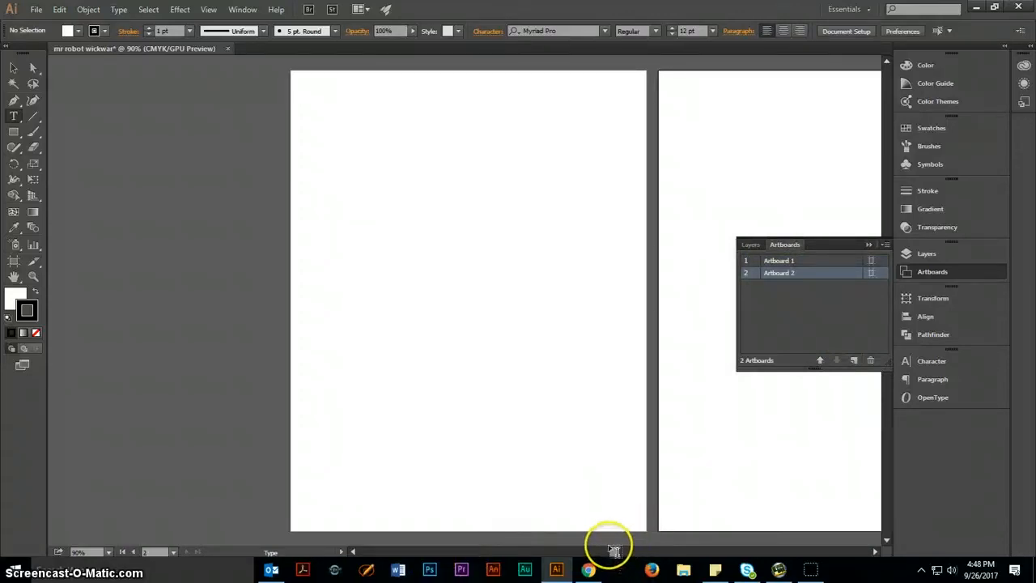
{"action": "mouse_move", "coordinate": [614, 551]}
{"action": "left_mouse_down"}
{"action": "mouse_move", "coordinate": [626, 554]}
{"action": "mouse_move", "coordinate": [618, 559]}
{"action": "left_mouse_up"}
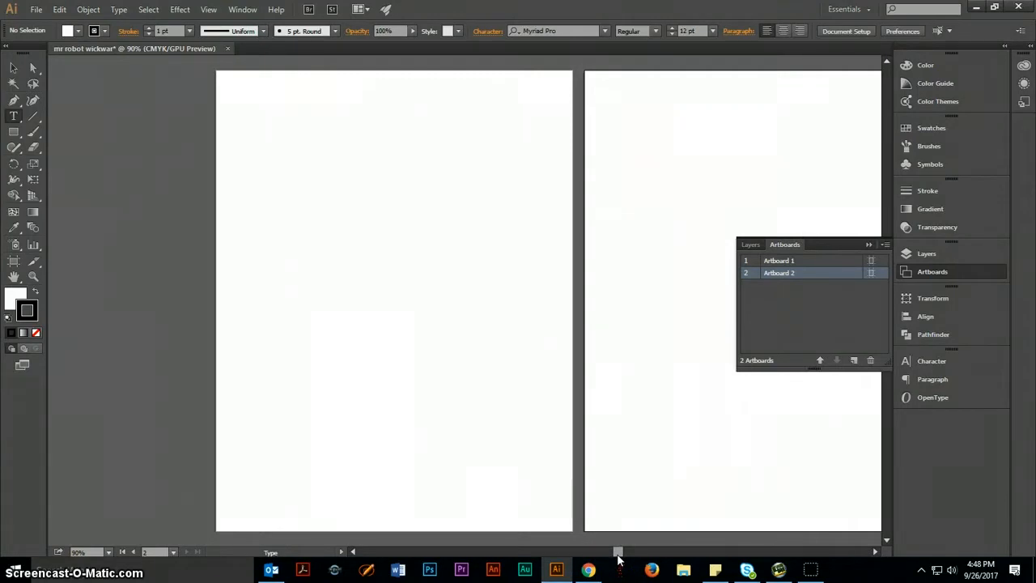
{"action": "mouse_move", "coordinate": [618, 559]}
{"action": "left_mouse_down"}
{"action": "mouse_move", "coordinate": [613, 549]}
{"action": "mouse_move", "coordinate": [634, 555]}
{"action": "mouse_move", "coordinate": [622, 556]}
{"action": "left_mouse_up"}
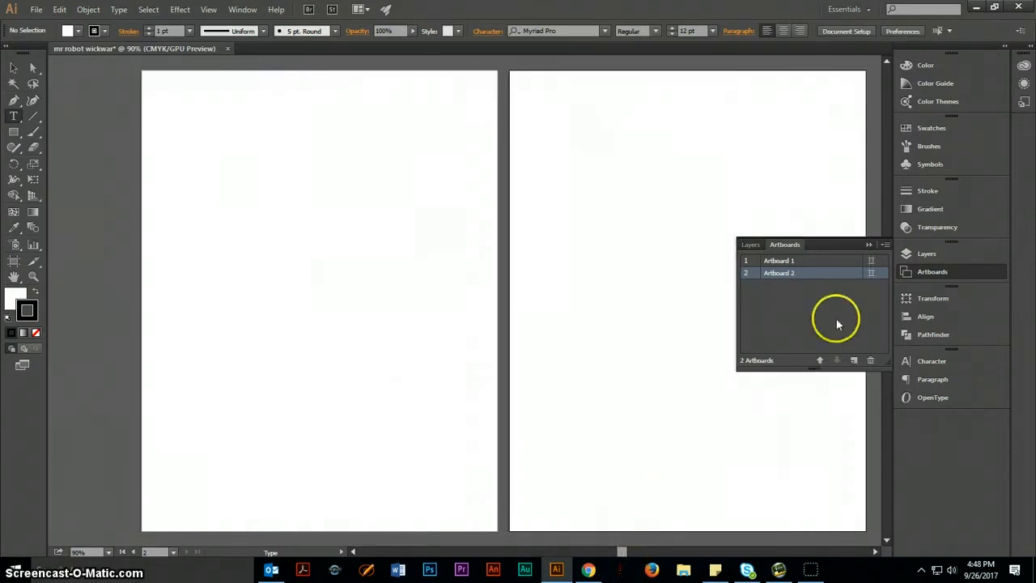
Delete Artboard 2 and bring the remaining artboard back into view
{"action": "double_click", "coordinate": [782, 273]}
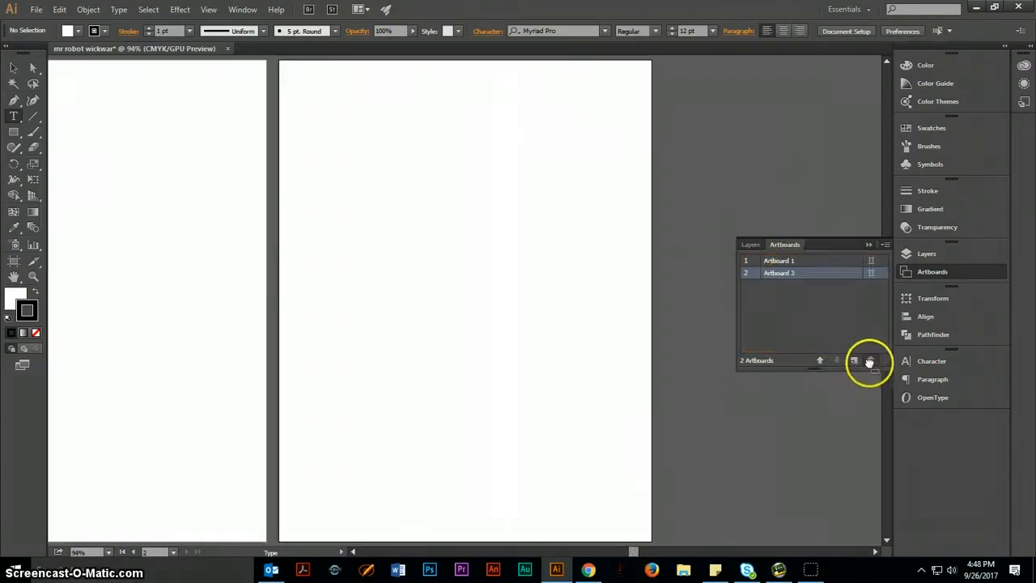
{"action": "left_click", "coordinate": [868, 361]}
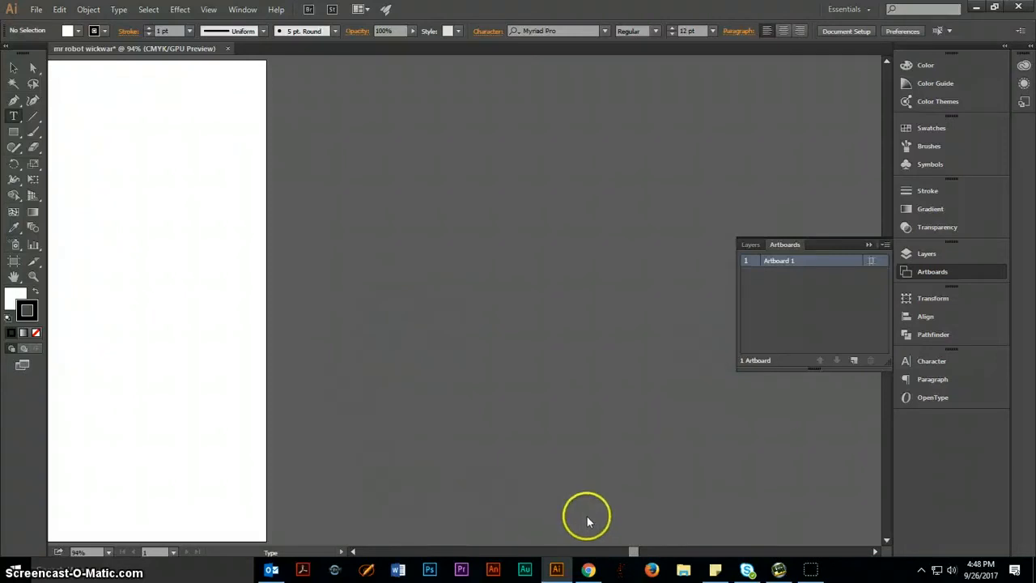
{"action": "left_click", "coordinate": [584, 553]}
{"action": "left_click_drag", "start_coordinate": [583, 554], "coordinate": [617, 555]}
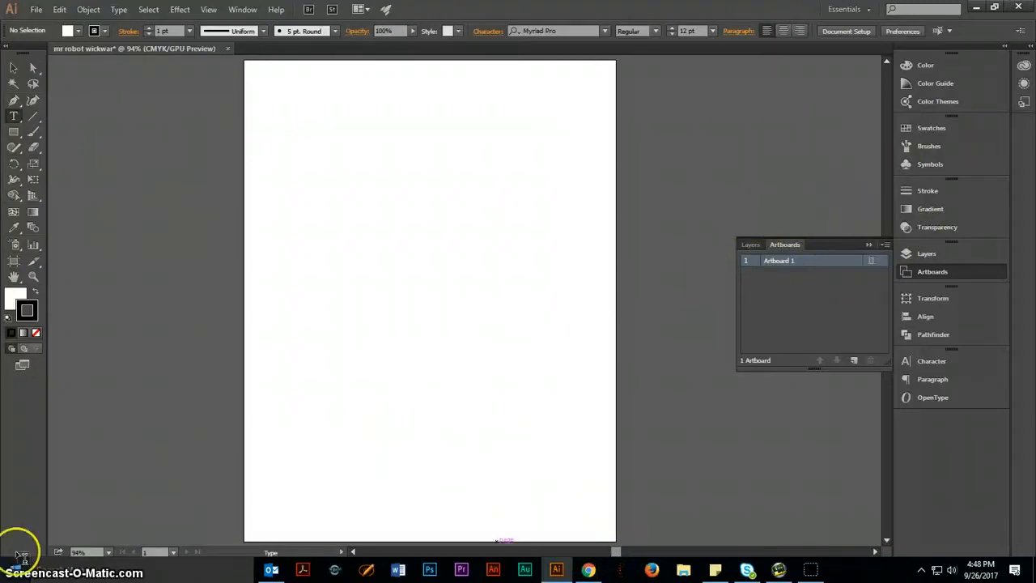
Show the Align panel and collapse it again
{"action": "left_click", "coordinate": [244, 9]}
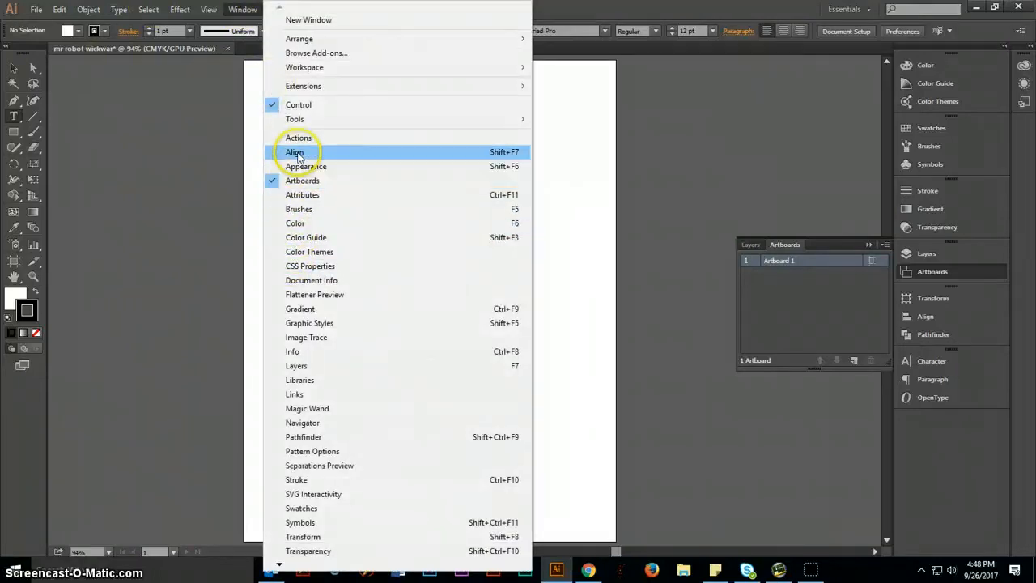
{"action": "left_click", "coordinate": [296, 156]}
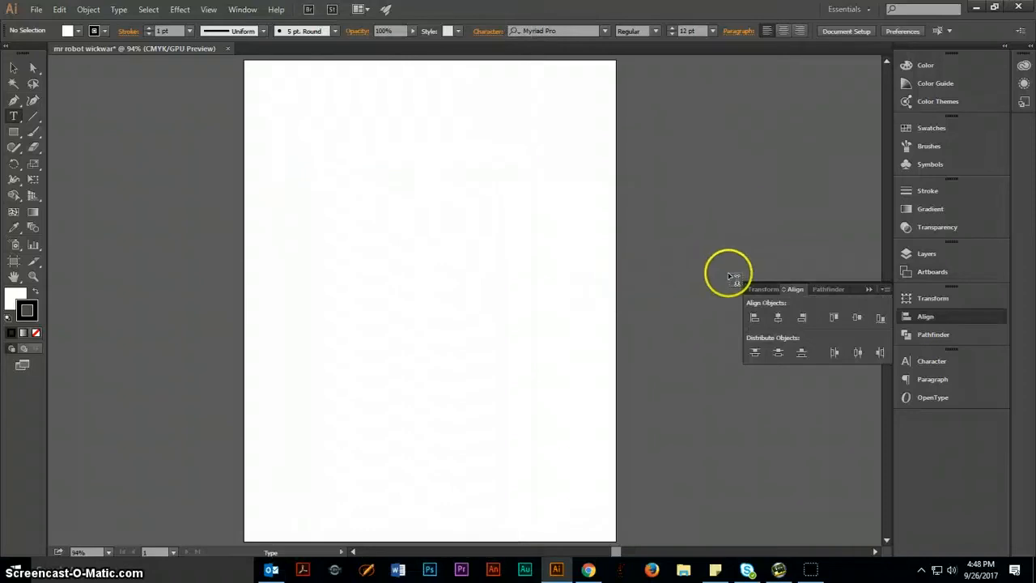
{"action": "left_click", "coordinate": [867, 289]}
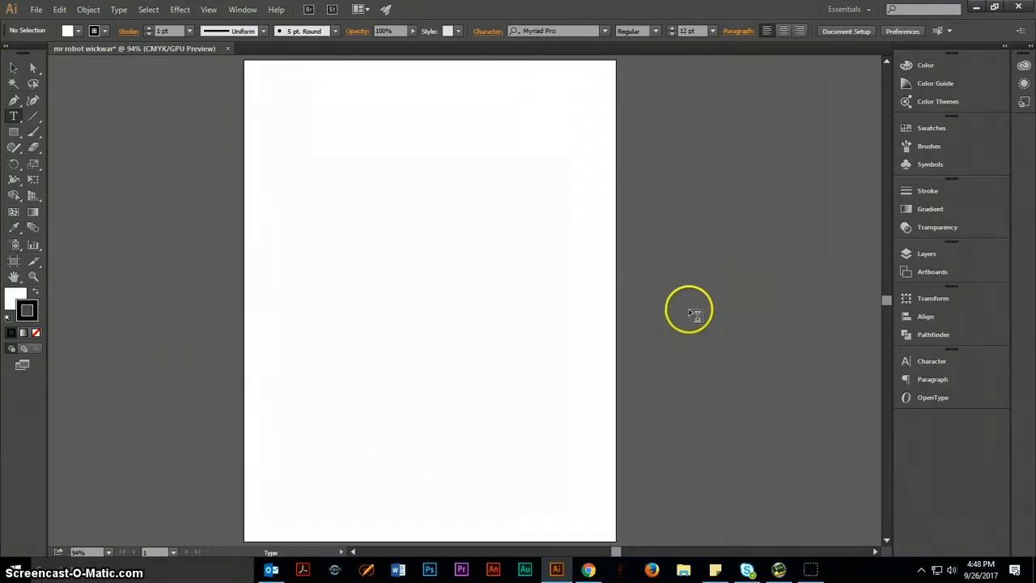
Detach the Tools panel and the Swatches, Brushes and Symbols group from their docks so they float over the workspace
{"action": "left_click_drag", "start_coordinate": [18, 58], "coordinate": [249, 192]}
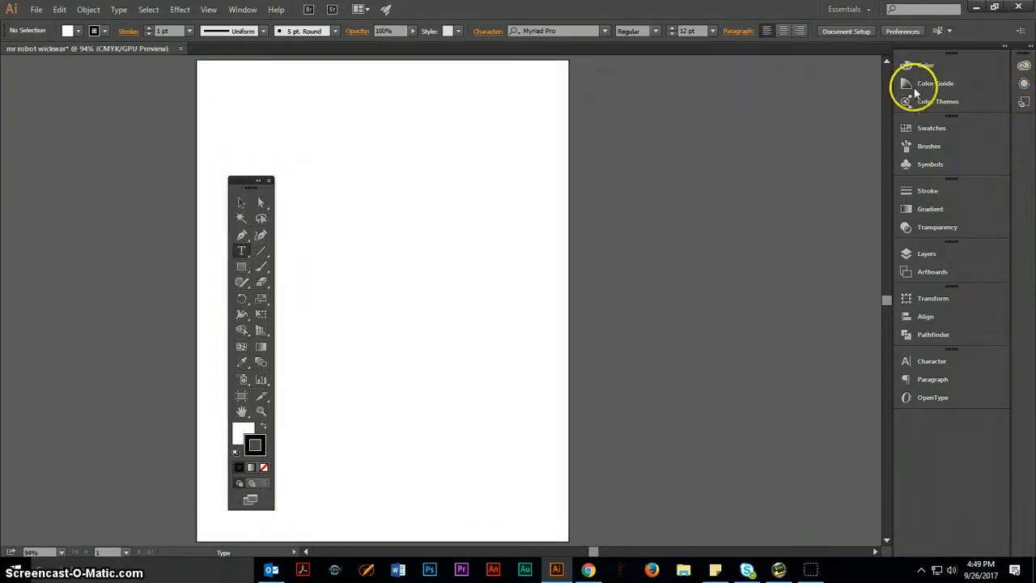
{"action": "mouse_move", "coordinate": [952, 120]}
{"action": "left_mouse_down"}
{"action": "mouse_move", "coordinate": [898, 116]}
{"action": "mouse_move", "coordinate": [726, 157]}
{"action": "left_mouse_up"}
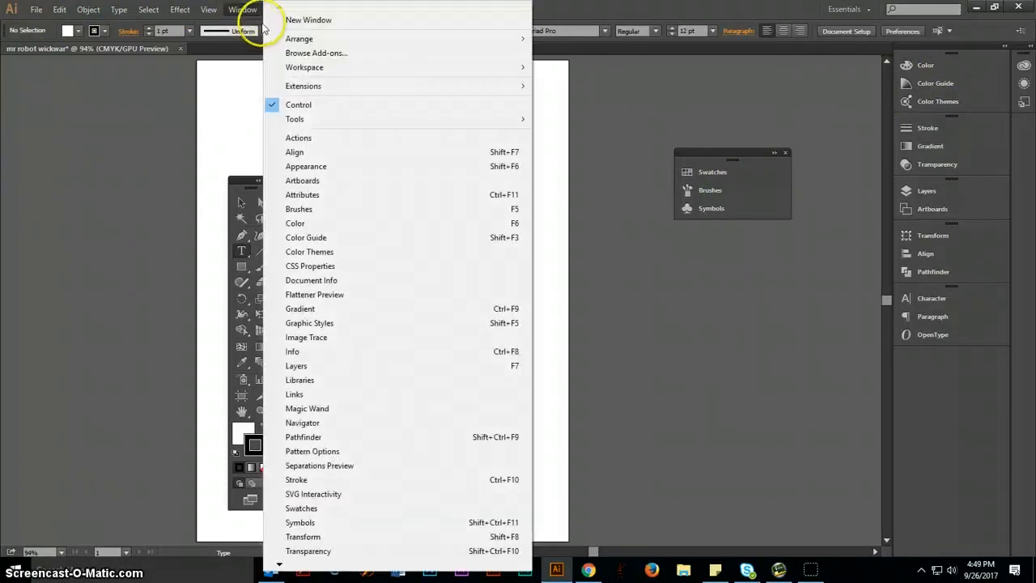
Reset the Essentials workspace to its default panel layout and collapse the Libraries panel
{"action": "mouse_move", "coordinate": [507, 73]}
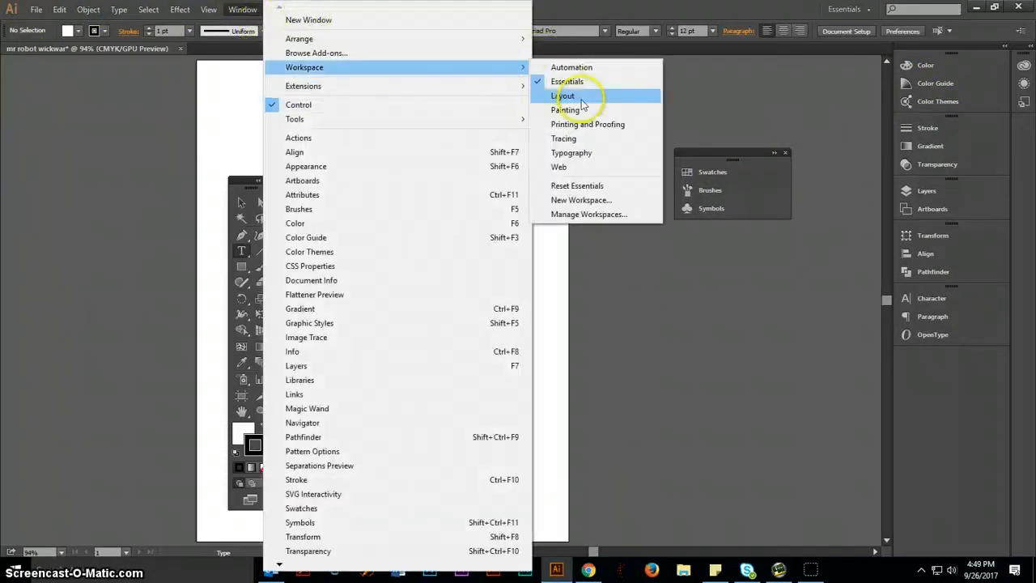
{"action": "left_click", "coordinate": [559, 191]}
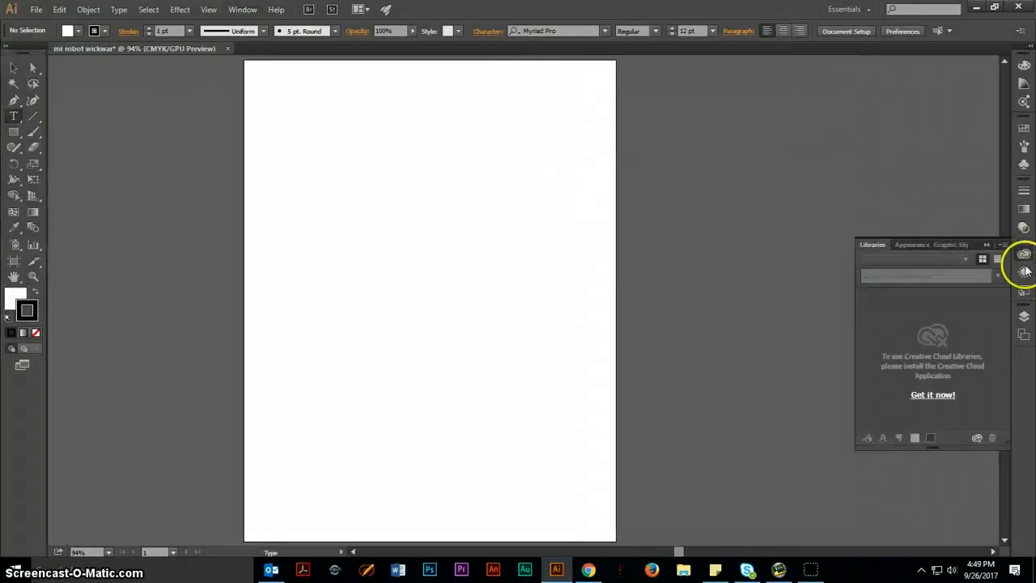
{"action": "left_click", "coordinate": [986, 246]}
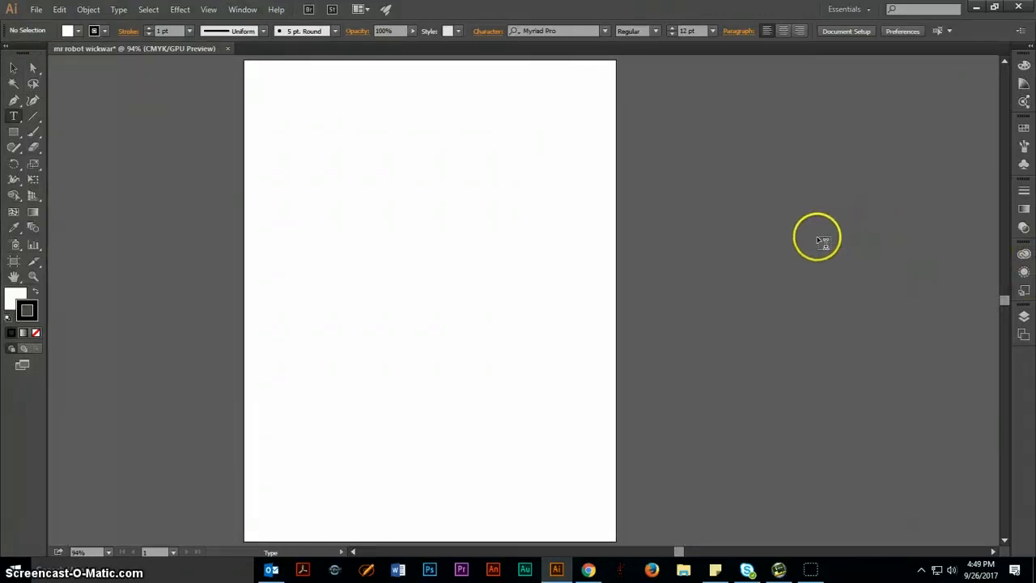
Draw a square about 2.16 in wide and high in the upper part of the artboard with the Rectangle tool
{"action": "left_click", "coordinate": [14, 134]}
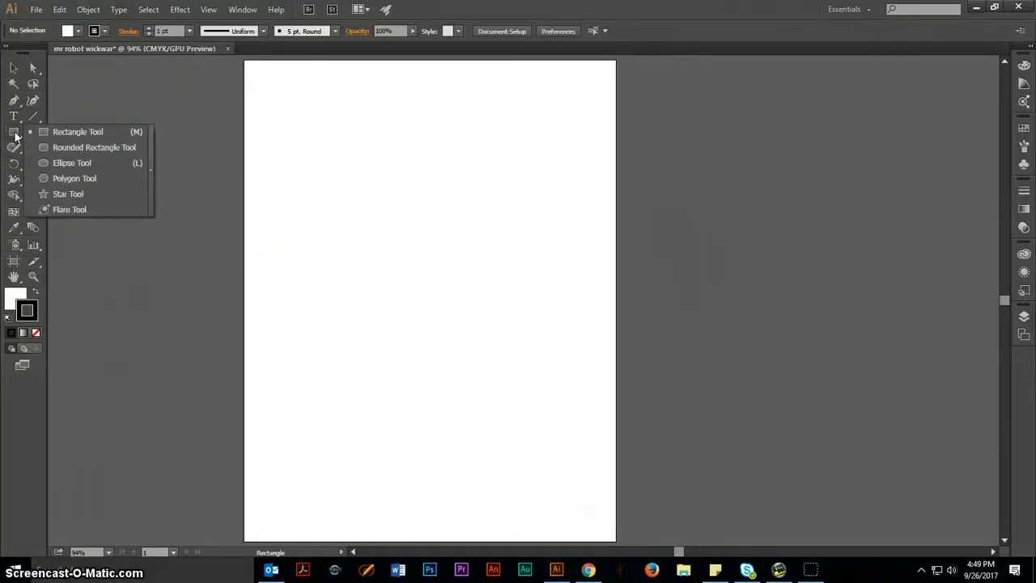
{"action": "left_click_drag", "start_coordinate": [42, 142], "coordinate": [59, 130]}
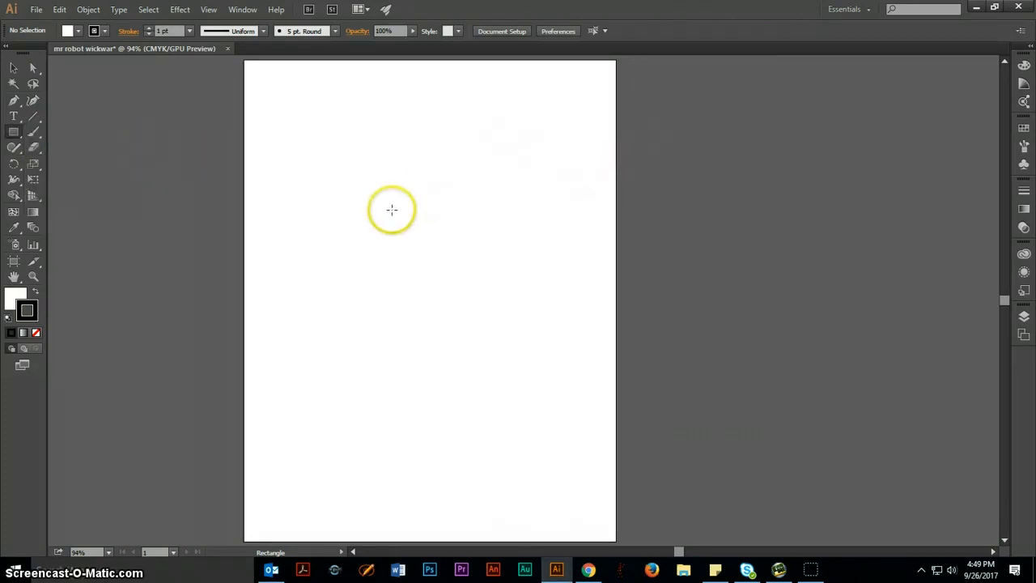
{"action": "left_click_drag", "start_coordinate": [333, 195], "coordinate": [428, 290]}
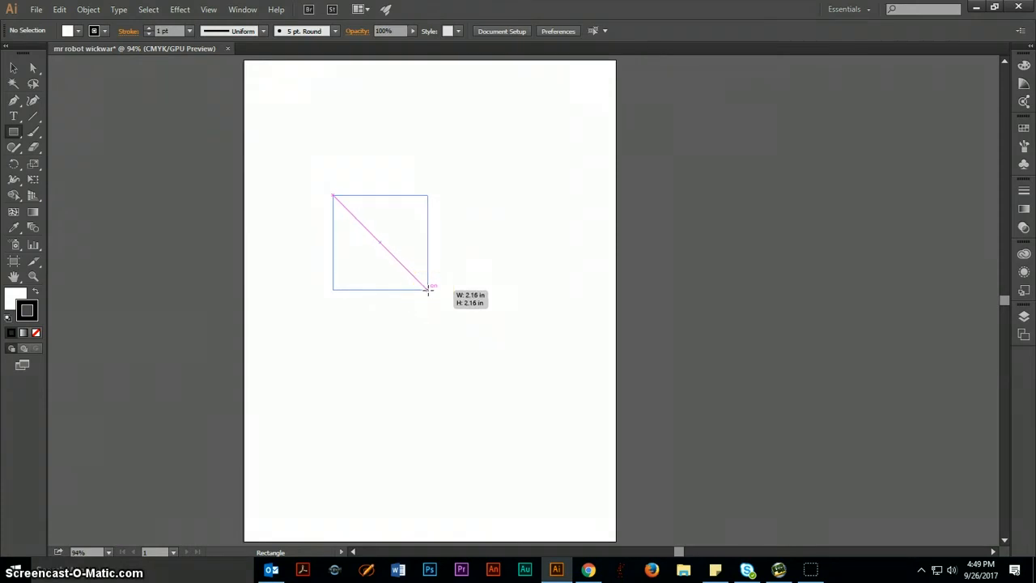
{"action": "left_click_drag", "start_coordinate": [429, 290], "coordinate": [428, 291]}
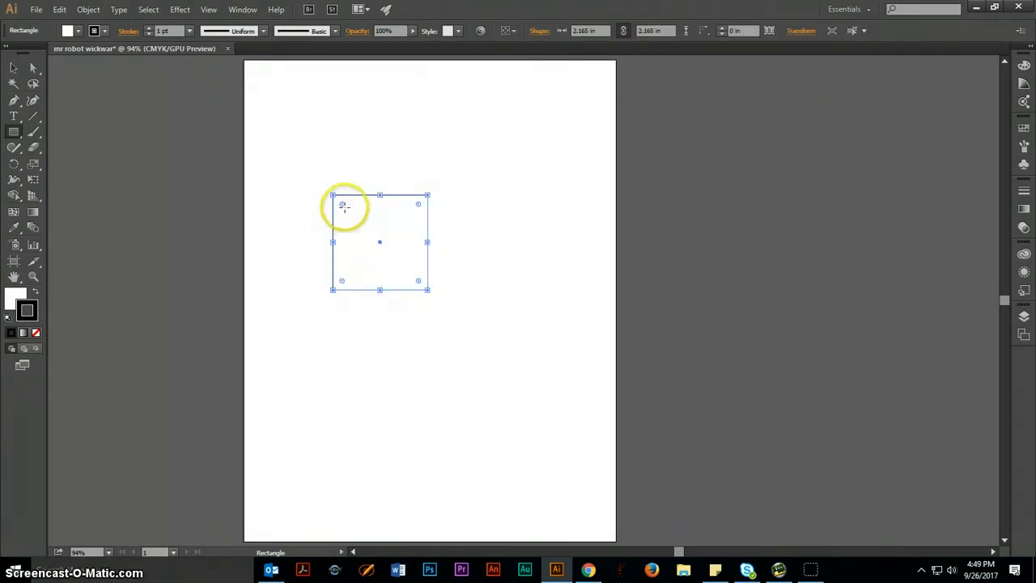
Rotate the square by -90° about its centre
{"action": "mouse_move", "coordinate": [342, 208]}
{"action": "left_mouse_down"}
{"action": "mouse_move", "coordinate": [360, 227]}
{"action": "mouse_move", "coordinate": [331, 199]}
{"action": "left_mouse_up"}
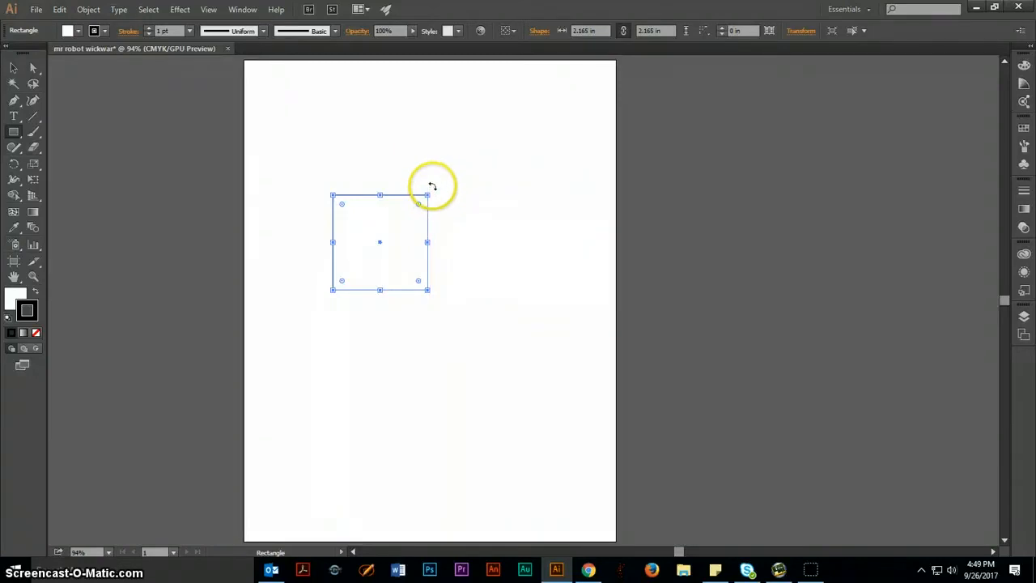
{"action": "left_click_drag", "start_coordinate": [432, 189], "coordinate": [429, 293]}
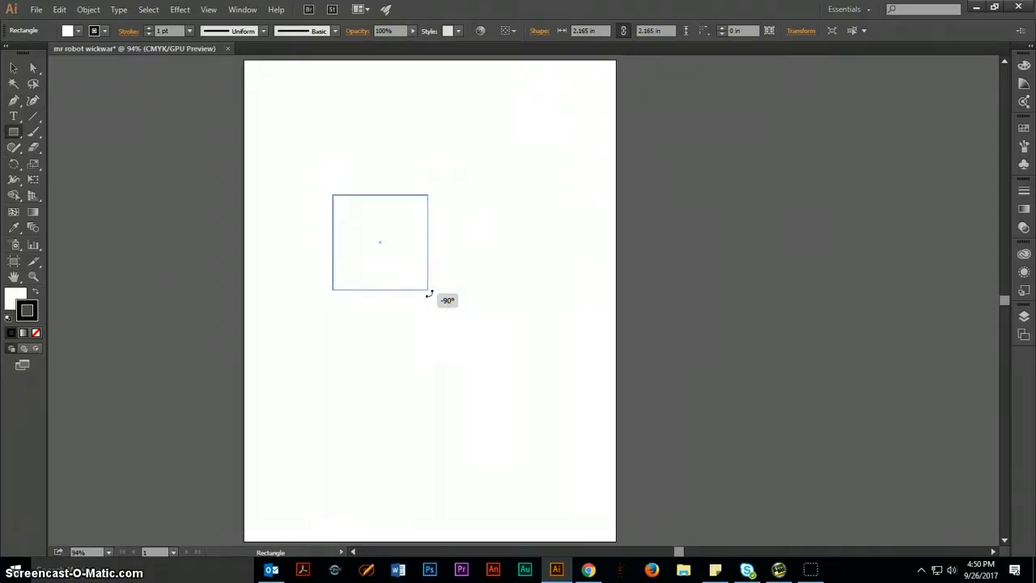
{"action": "left_click_drag", "start_coordinate": [429, 293], "coordinate": [441, 369]}
{"action": "left_click_drag", "start_coordinate": [408, 310], "coordinate": [430, 296]}
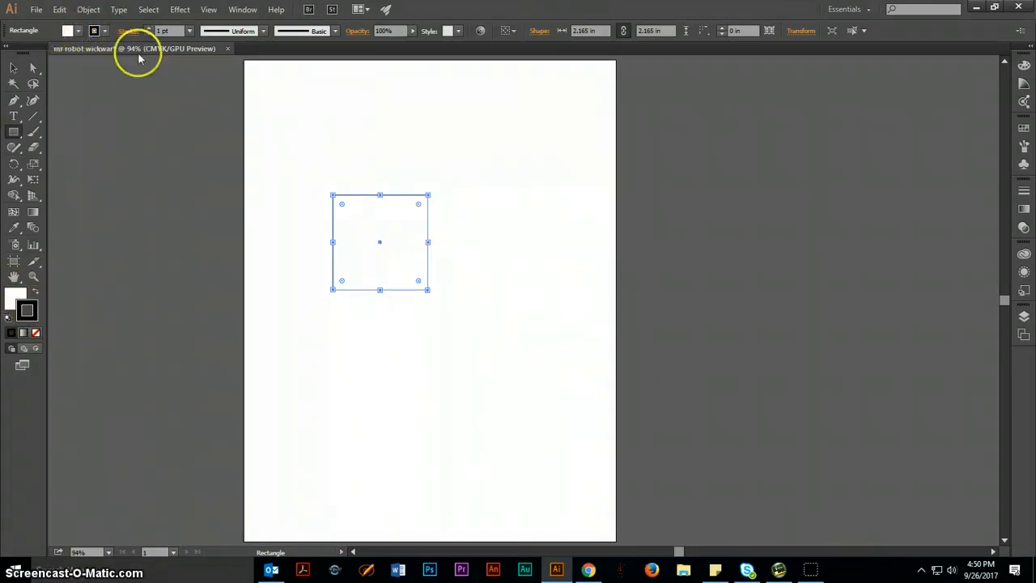
Set the square's fill to a bright red with the Color Picker
{"action": "scroll", "coordinate": [976, 115], "scroll_direction": "down", "scroll_amount": 1}
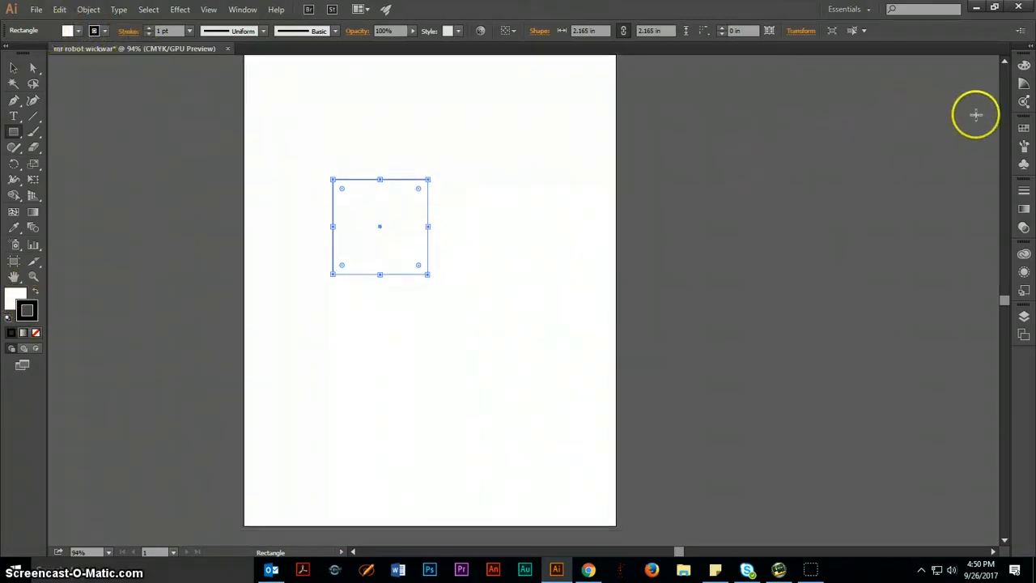
{"action": "left_click", "coordinate": [1025, 129]}
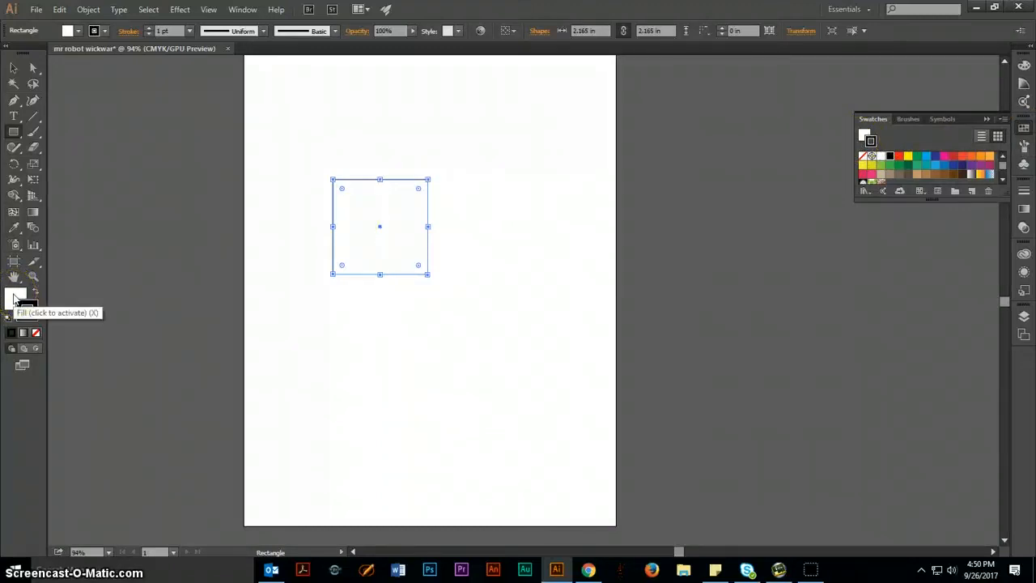
{"action": "double_click", "coordinate": [15, 299]}
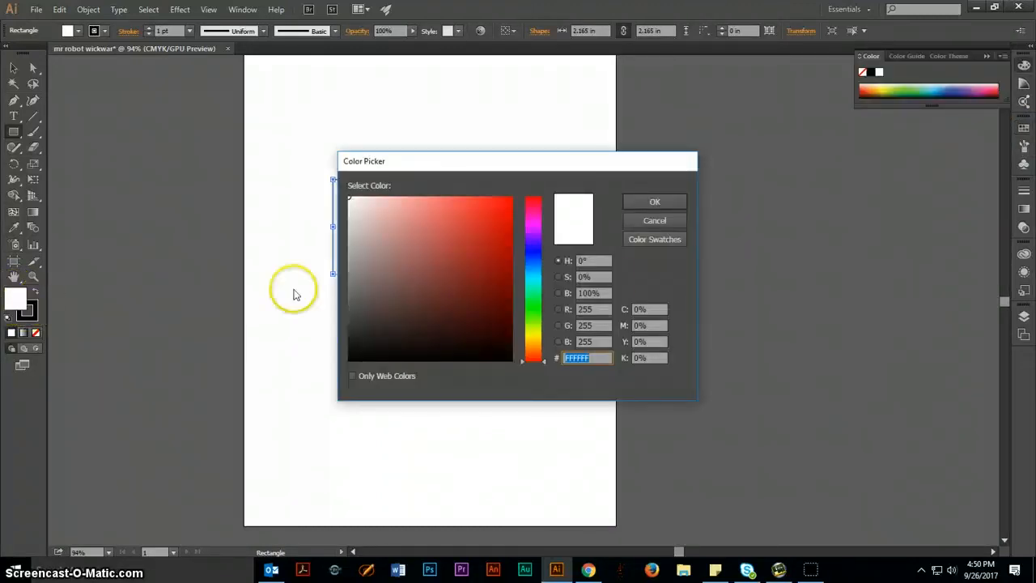
{"action": "left_click", "coordinate": [490, 234]}
{"action": "left_click", "coordinate": [505, 211]}
{"action": "left_click", "coordinate": [653, 203]}
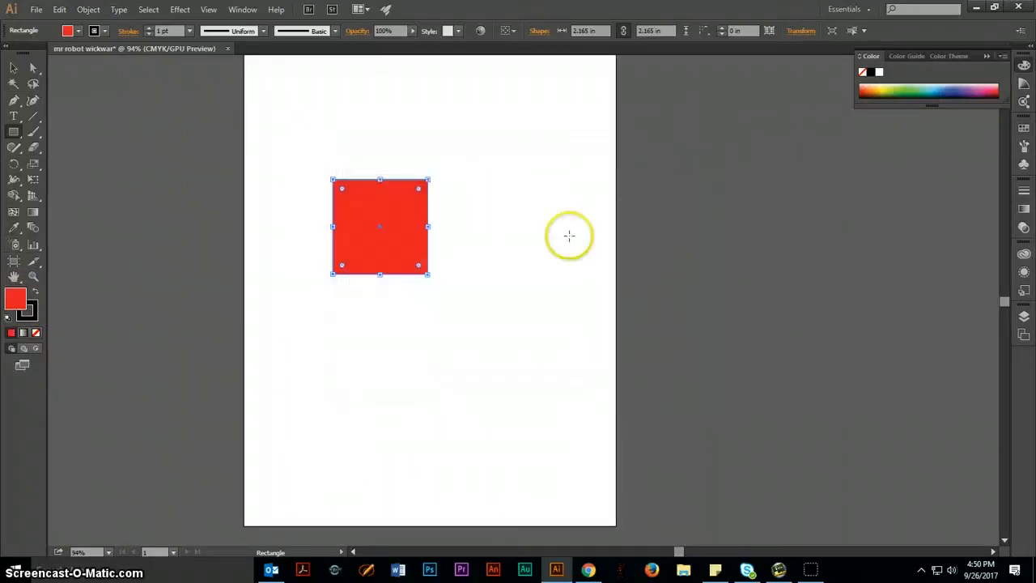
Set the square's stroke colour to a saturated blue, about #0F00D3, with the Color Picker
{"action": "double_click", "coordinate": [28, 316]}
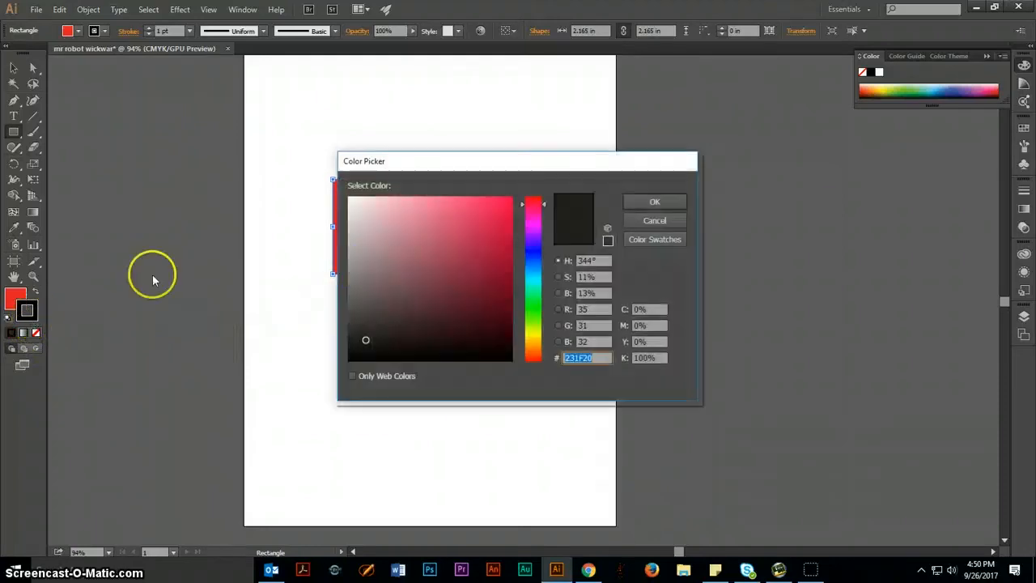
{"action": "left_click", "coordinate": [533, 252]}
{"action": "left_click_drag", "start_coordinate": [491, 264], "coordinate": [520, 224]}
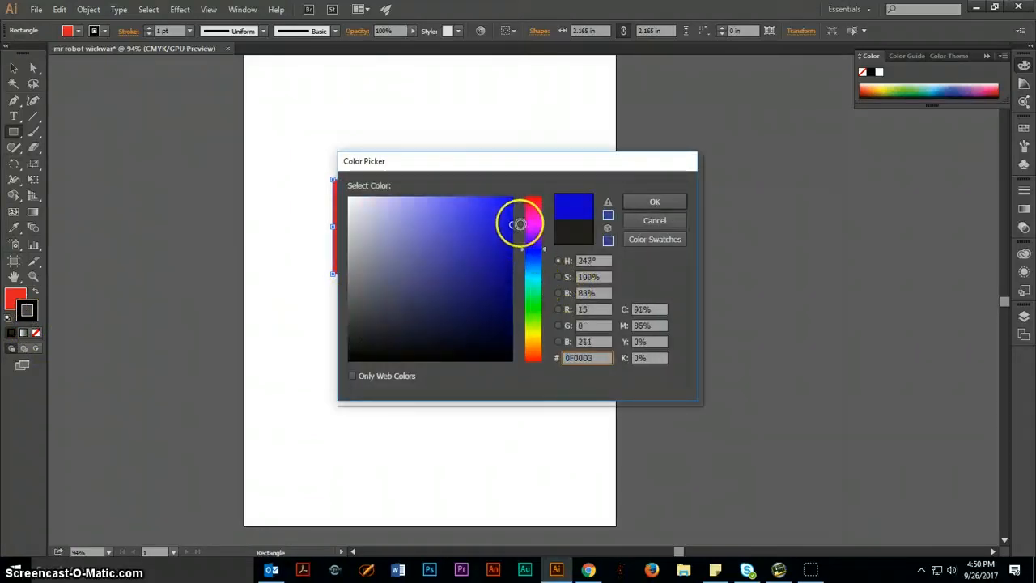
{"action": "left_click", "coordinate": [652, 203]}
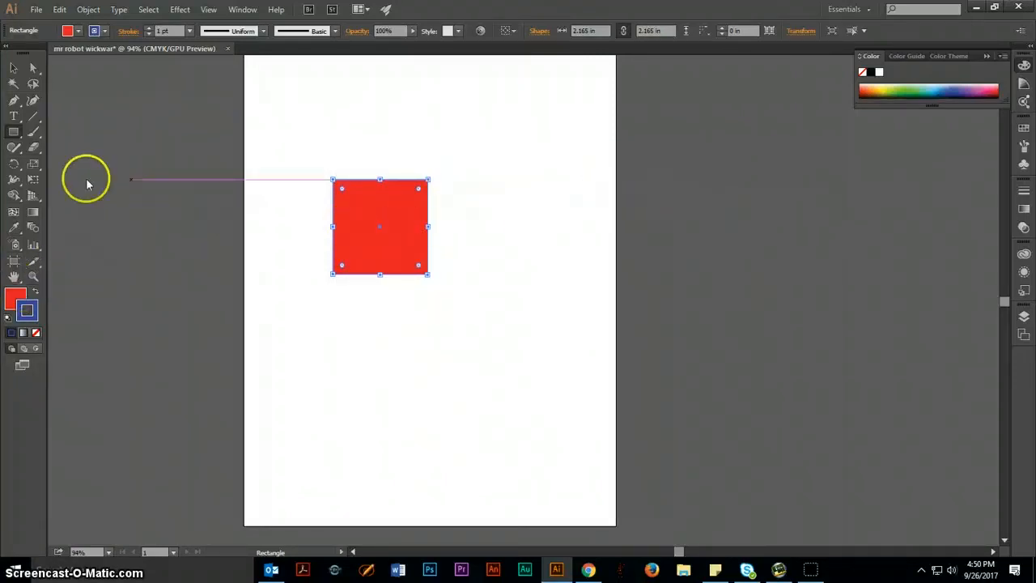
Increase the square's stroke weight to 16 pt and deselect it
{"action": "left_click", "coordinate": [149, 30]}
{"action": "left_click", "coordinate": [149, 30]}
{"action": "left_click", "coordinate": [149, 29]}
{"action": "left_click", "coordinate": [149, 30]}
{"action": "left_click", "coordinate": [149, 30]}
{"action": "left_click", "coordinate": [149, 30]}
{"action": "left_click", "coordinate": [149, 30]}
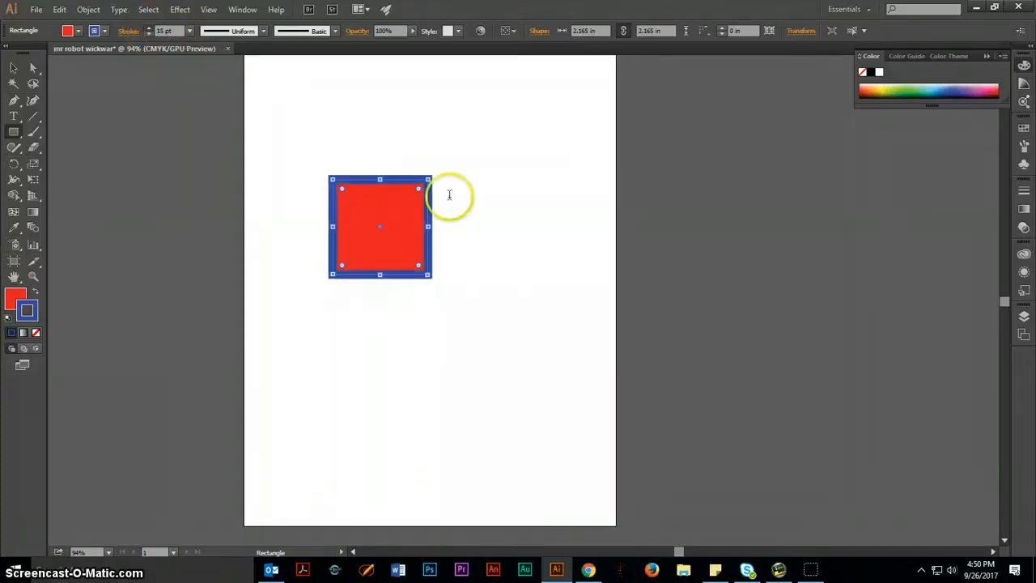
{"action": "left_click", "coordinate": [13, 70]}
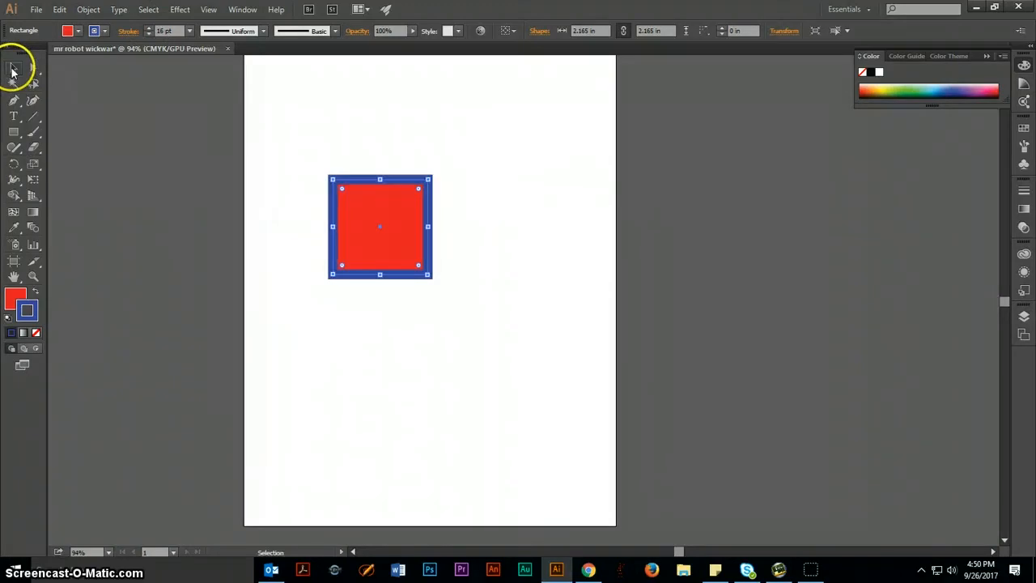
{"action": "left_click", "coordinate": [379, 335]}
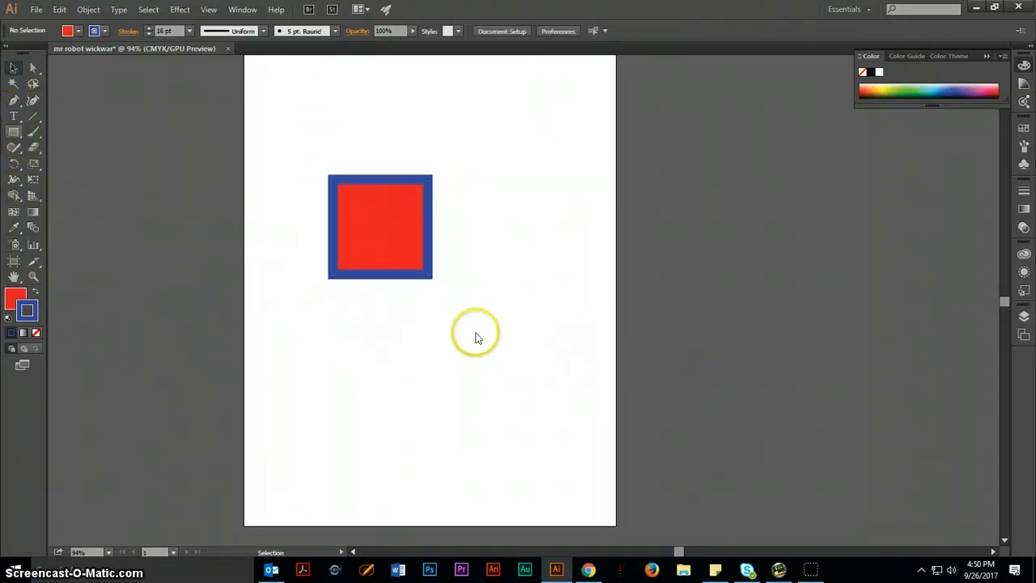
Create a second square exactly 2 in wide and 2 in high and move it up beside the first one
{"action": "left_click", "coordinate": [503, 297]}
{"action": "type", "text": "2"}
{"action": "key", "text": "Tab"}
{"action": "type", "text": "2"}
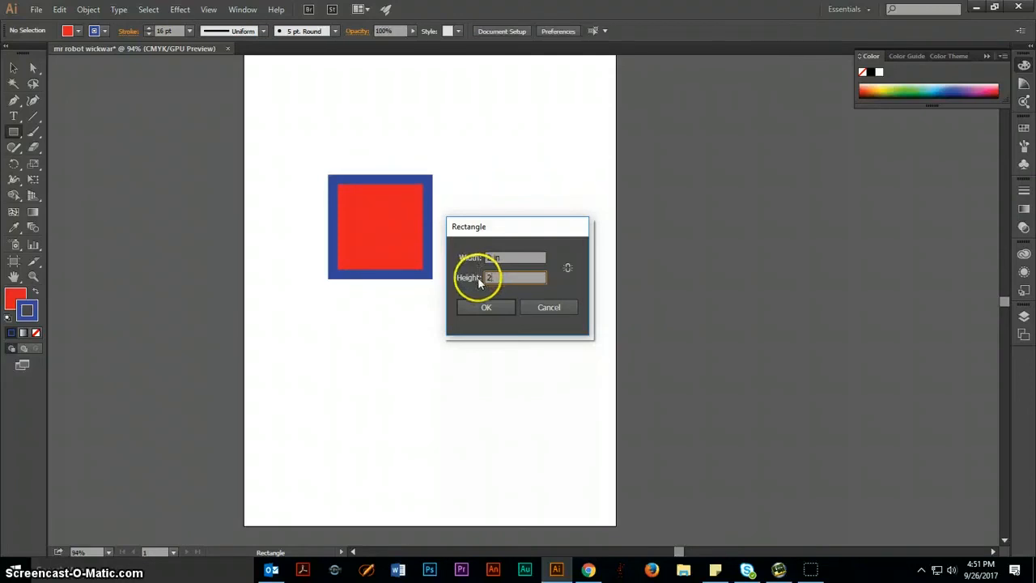
{"action": "left_click", "coordinate": [497, 307]}
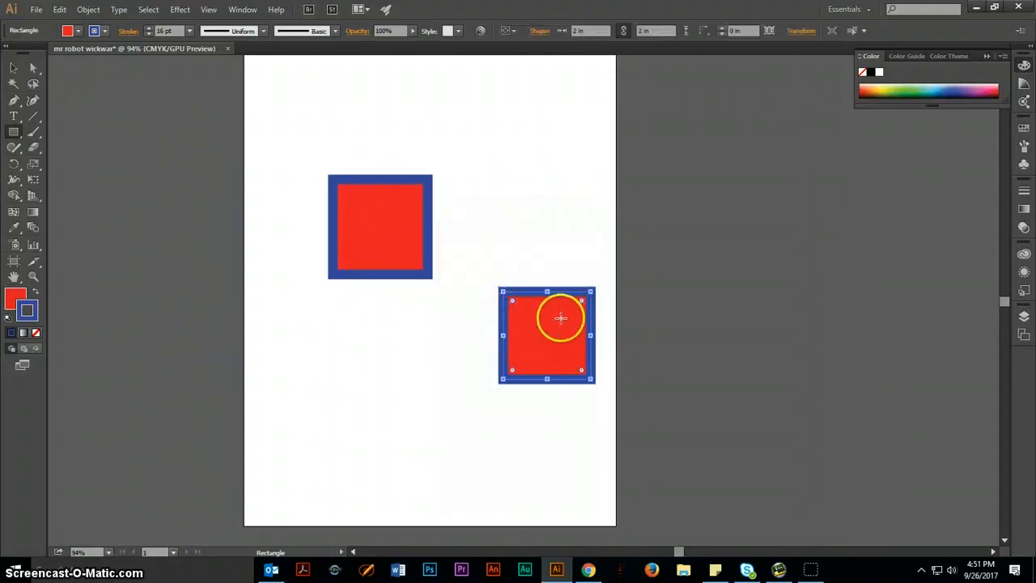
{"action": "left_click", "coordinate": [13, 68]}
{"action": "left_click_drag", "start_coordinate": [523, 319], "coordinate": [506, 198]}
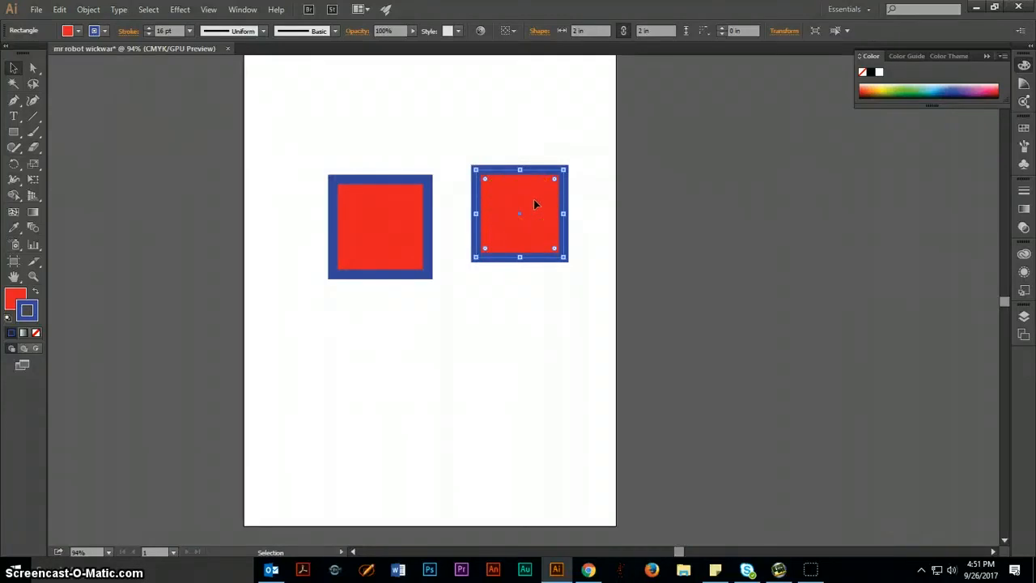
Duplicate the 2 in square and arrange the three squares in a row with the larger one in the middle
{"action": "key", "text": "a"}
{"action": "key", "text": "ctrl+c"}
{"action": "key", "text": "ctrl+v"}
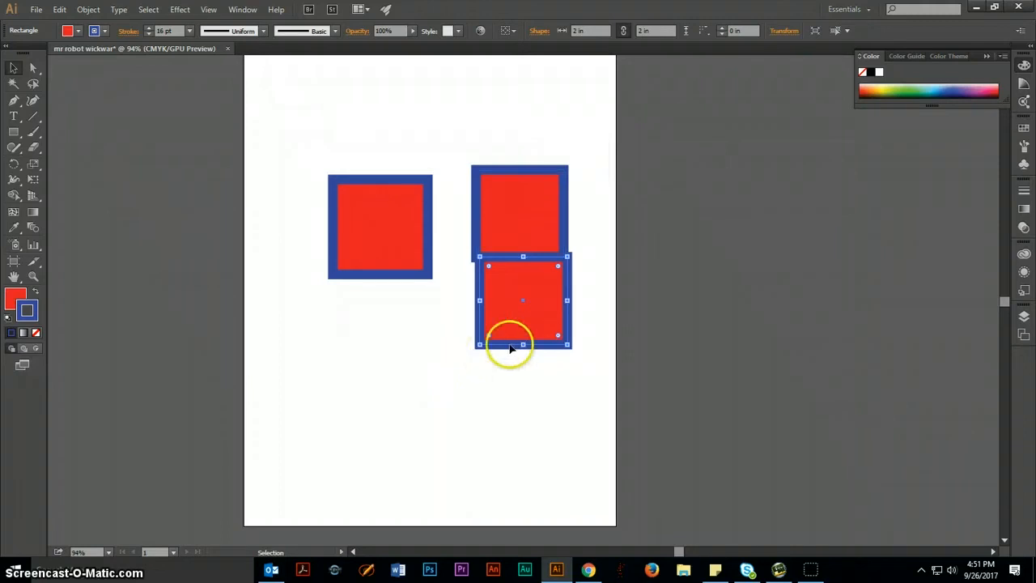
{"action": "left_click_drag", "start_coordinate": [520, 320], "coordinate": [325, 247]}
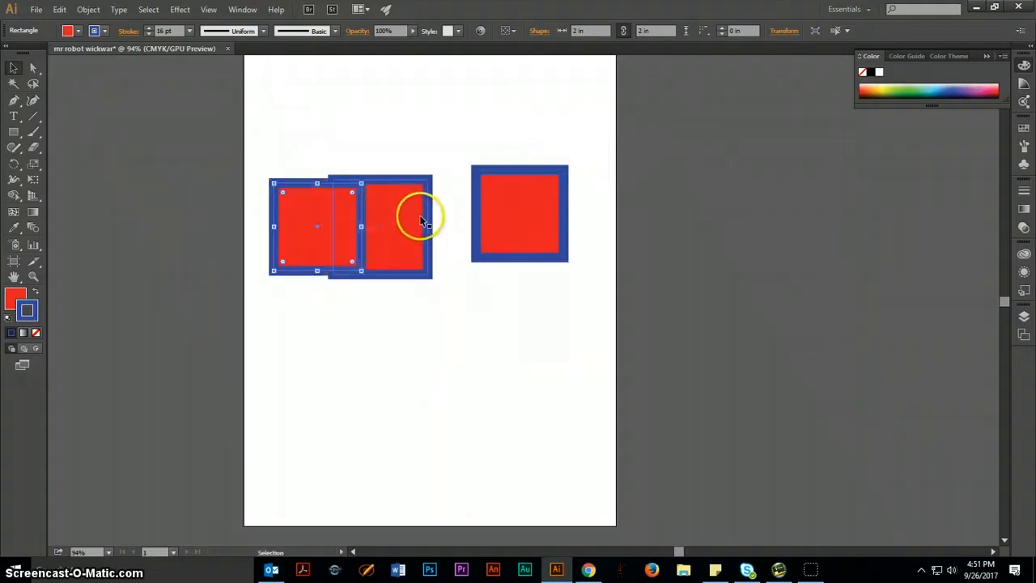
{"action": "left_click_drag", "start_coordinate": [405, 206], "coordinate": [525, 213]}
{"action": "left_click_drag", "start_coordinate": [410, 226], "coordinate": [432, 235]}
{"action": "left_click", "coordinate": [336, 455]}
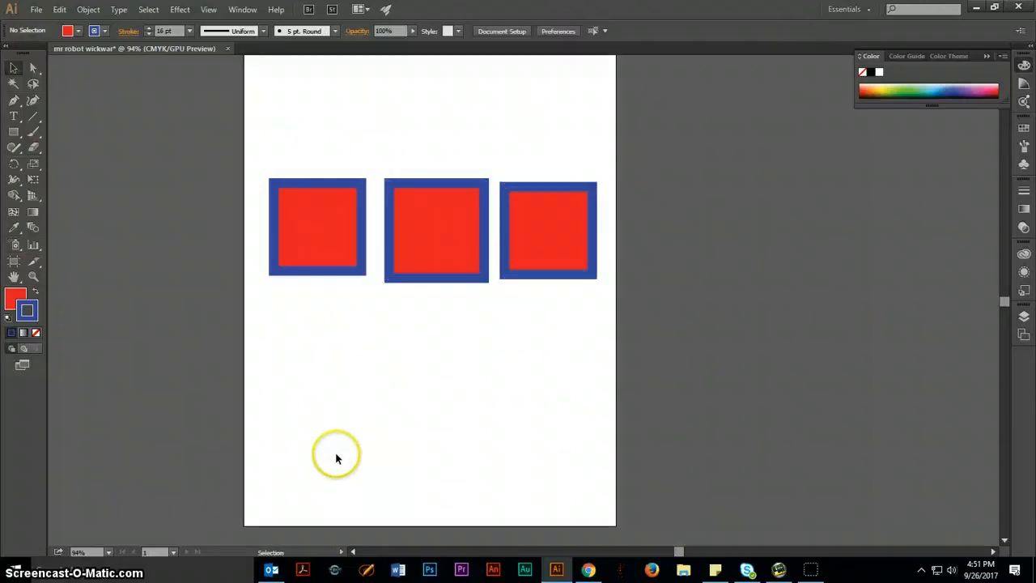
Draw a rounded rectangle about 4.37 × 1.46 in below the squares and reduce its corner radius to about 0.18 in
{"action": "left_click", "coordinate": [13, 131]}
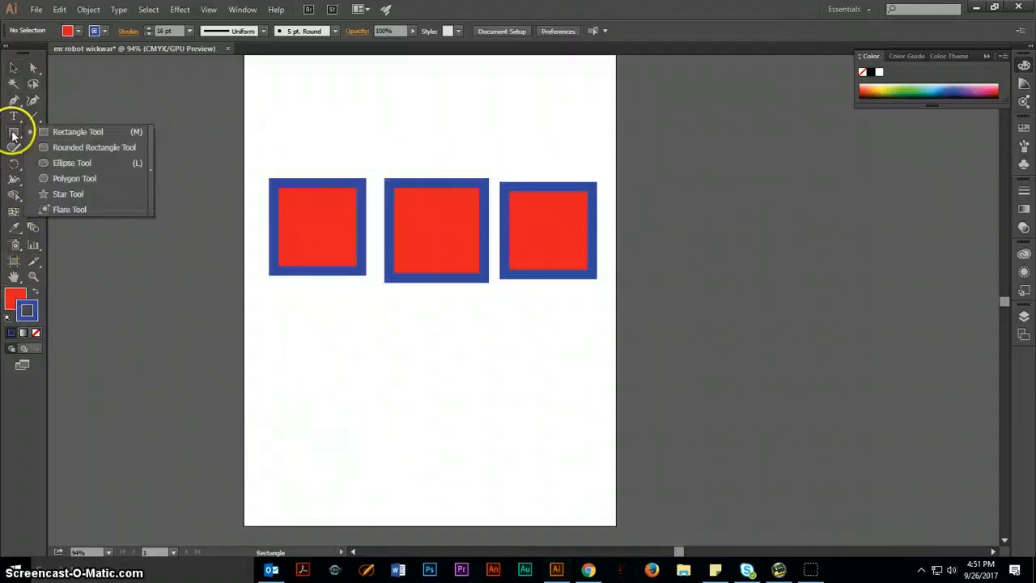
{"action": "left_click", "coordinate": [54, 151]}
{"action": "left_click_drag", "start_coordinate": [357, 393], "coordinate": [549, 454]}
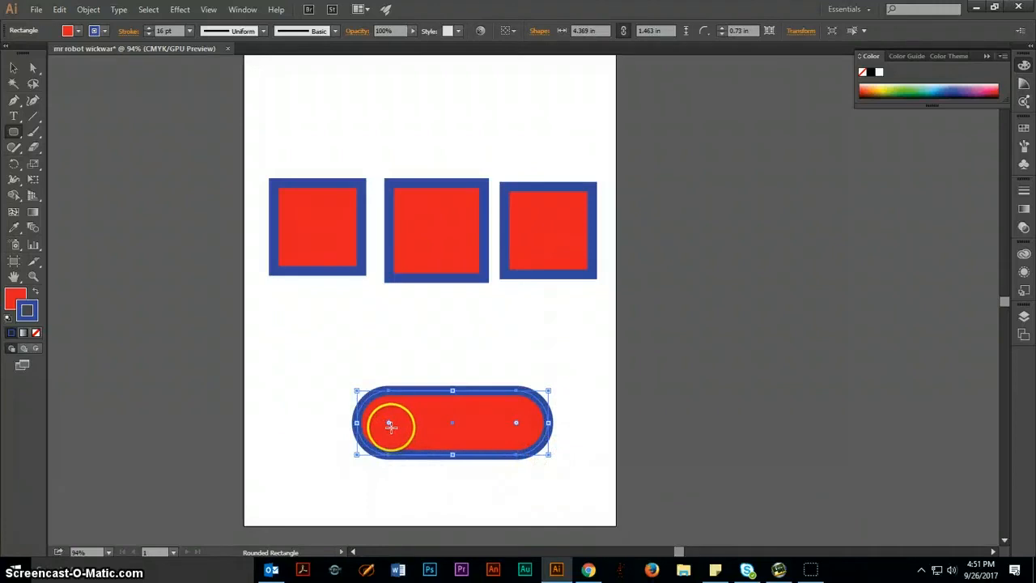
{"action": "left_click_drag", "start_coordinate": [388, 427], "coordinate": [355, 411]}
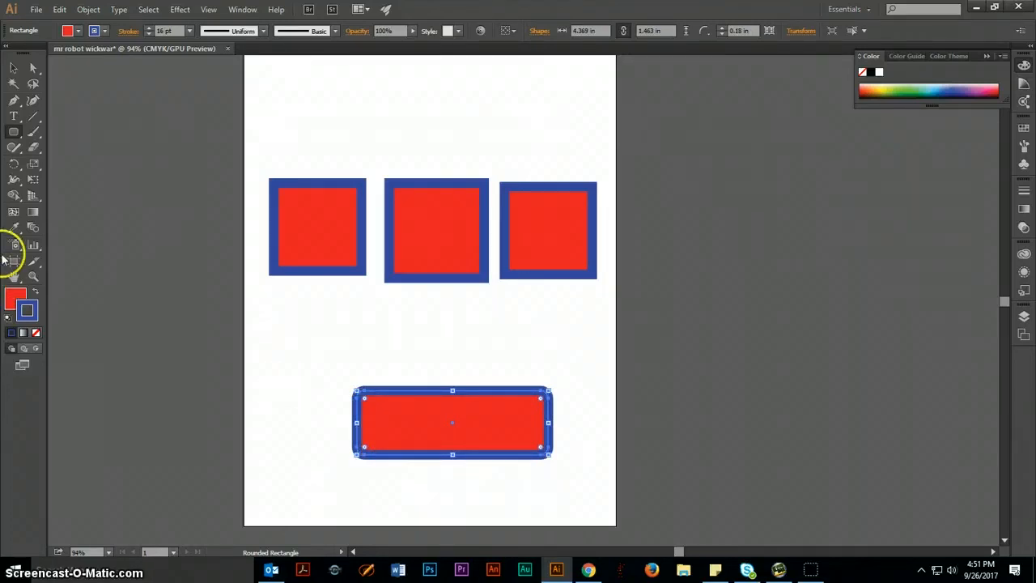
Draw an ellipse about 4.49 × 0.84 in above the squares and a circle about 1.38 in across below the middle square
{"action": "left_click_drag", "start_coordinate": [18, 135], "coordinate": [62, 162]}
{"action": "mouse_move", "coordinate": [322, 122]}
{"action": "left_mouse_down"}
{"action": "mouse_move", "coordinate": [446, 127]}
{"action": "mouse_move", "coordinate": [518, 158]}
{"action": "left_mouse_up"}
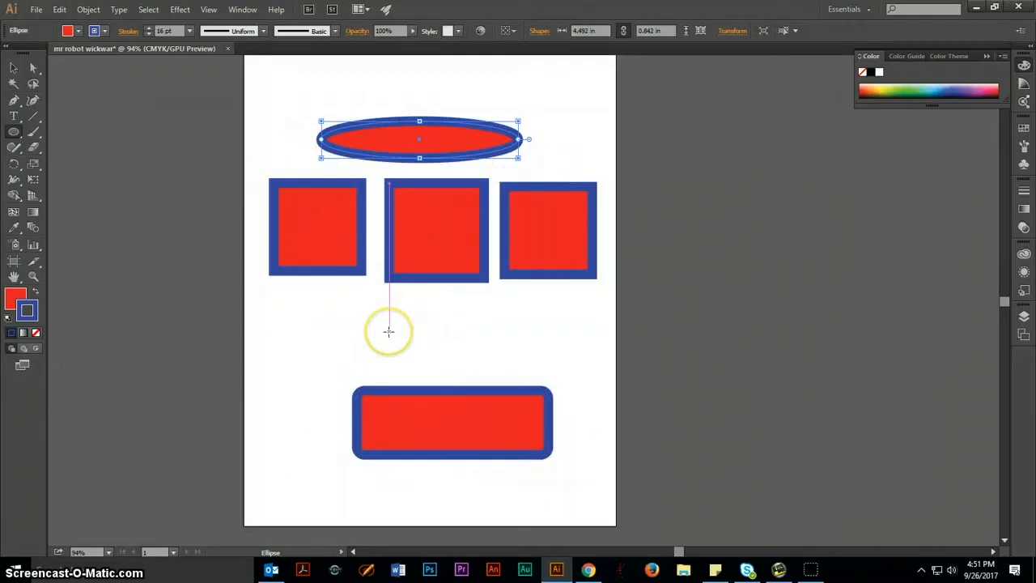
{"action": "mouse_move", "coordinate": [377, 309]}
{"action": "left_mouse_down"}
{"action": "mouse_move", "coordinate": [389, 340]}
{"action": "mouse_move", "coordinate": [437, 369]}
{"action": "left_mouse_up"}
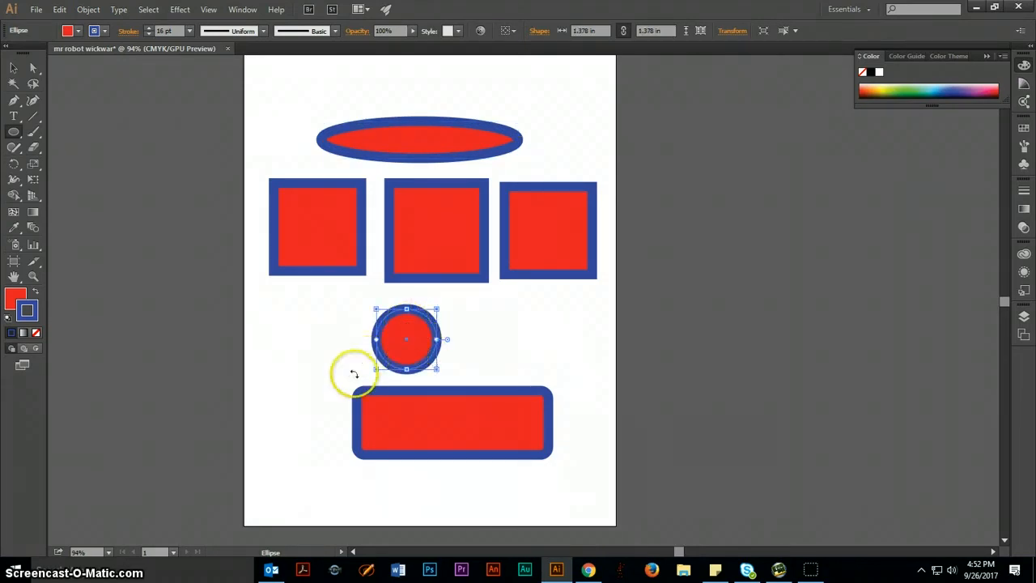
Draw a tilted hexagon about 1.27 × 1.35 in beside the circle with the Polygon tool
{"action": "left_click_drag", "start_coordinate": [17, 135], "coordinate": [62, 178]}
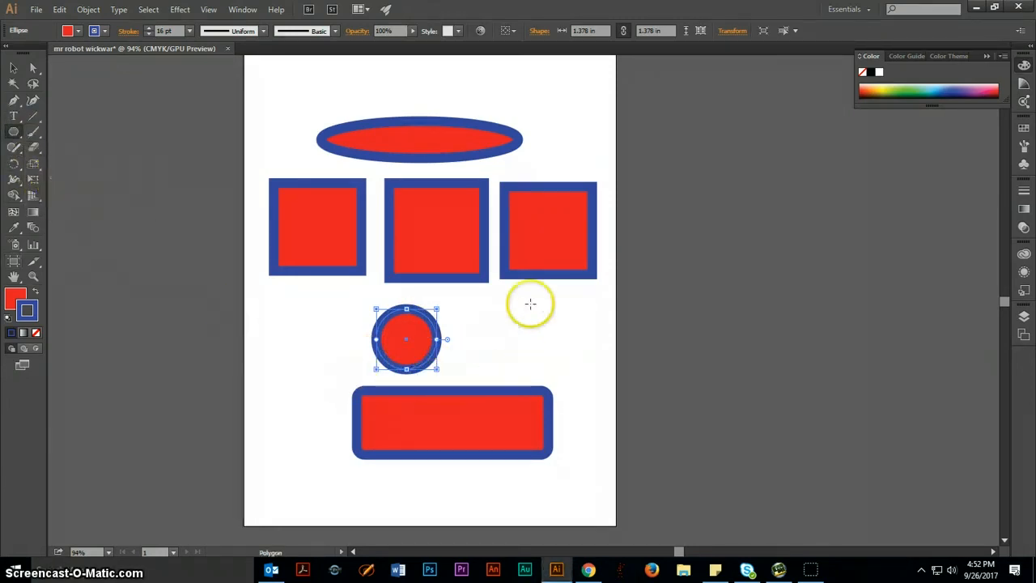
{"action": "left_click_drag", "start_coordinate": [495, 315], "coordinate": [521, 339]}
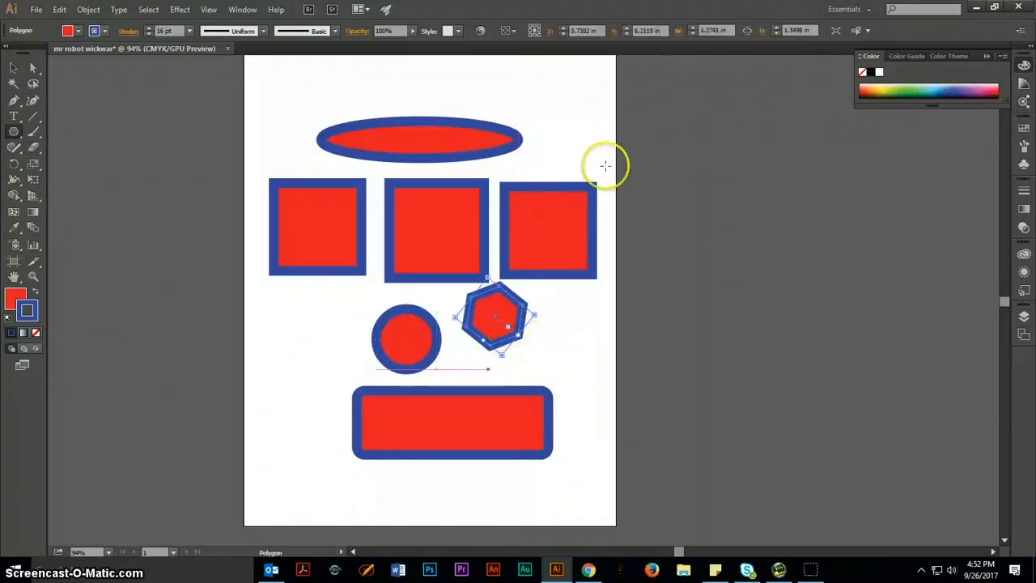
Create a three-sided polygon with a 0.683 in radius beside the ellipse and round its corners
{"action": "left_click", "coordinate": [564, 128]}
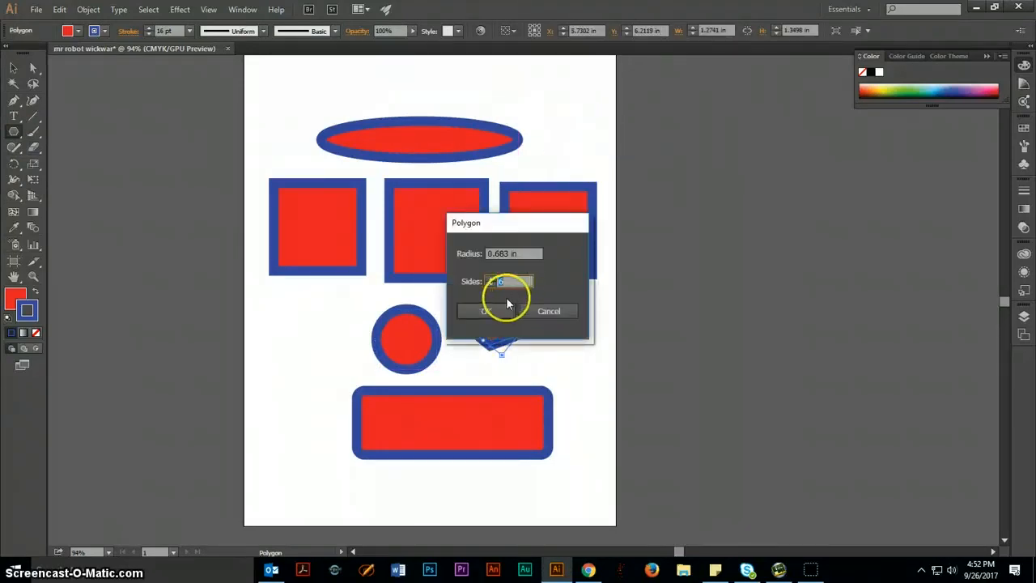
{"action": "type", "text": "8"}
{"action": "left_click", "coordinate": [489, 312]}
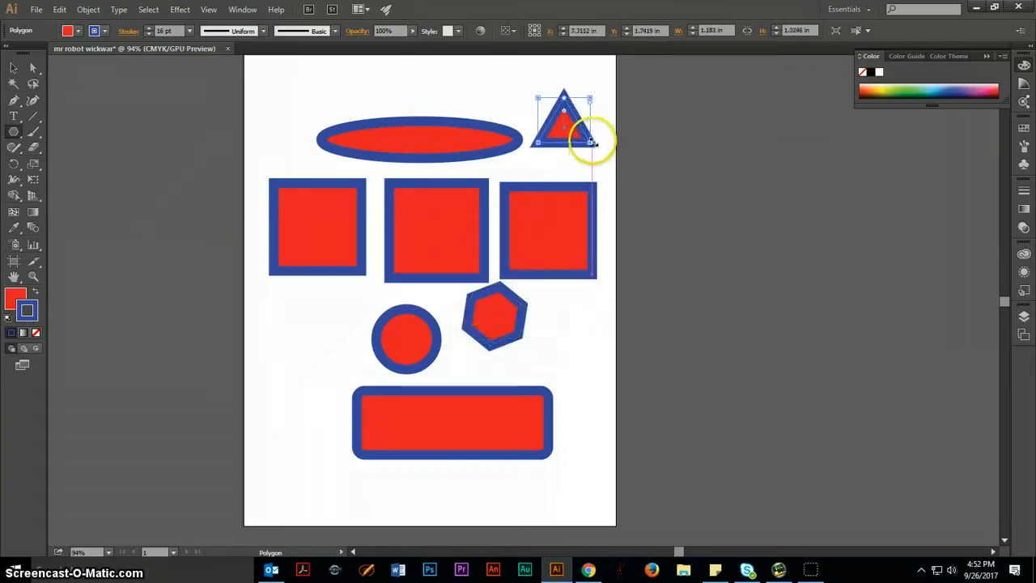
{"action": "left_click_drag", "start_coordinate": [564, 134], "coordinate": [562, 125]}
{"action": "left_click_drag", "start_coordinate": [530, 214], "coordinate": [529, 212]}
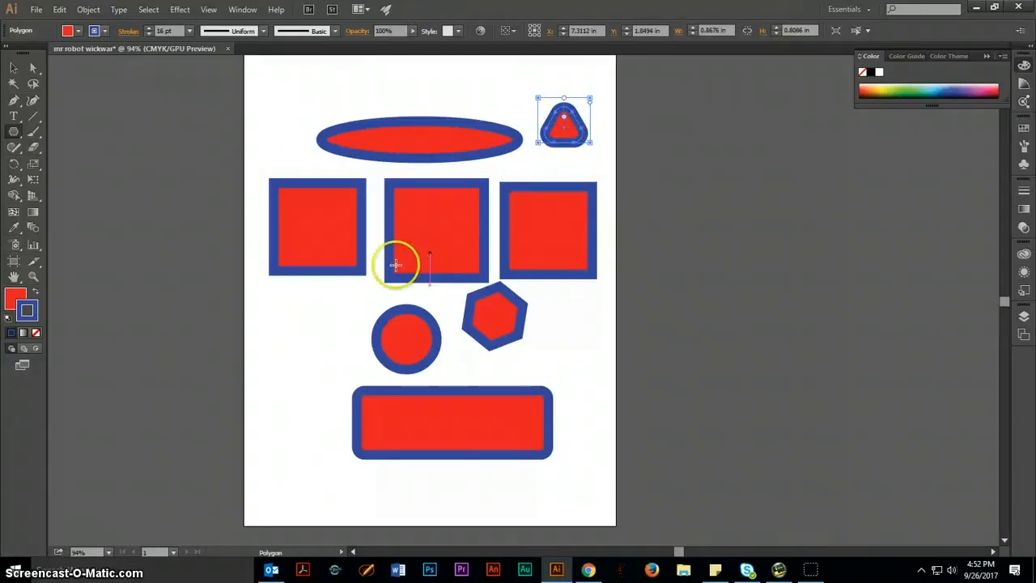
Draw a five-pointed star about 1.65 × 1.59 in below the first square of the row
{"action": "left_click", "coordinate": [12, 132]}
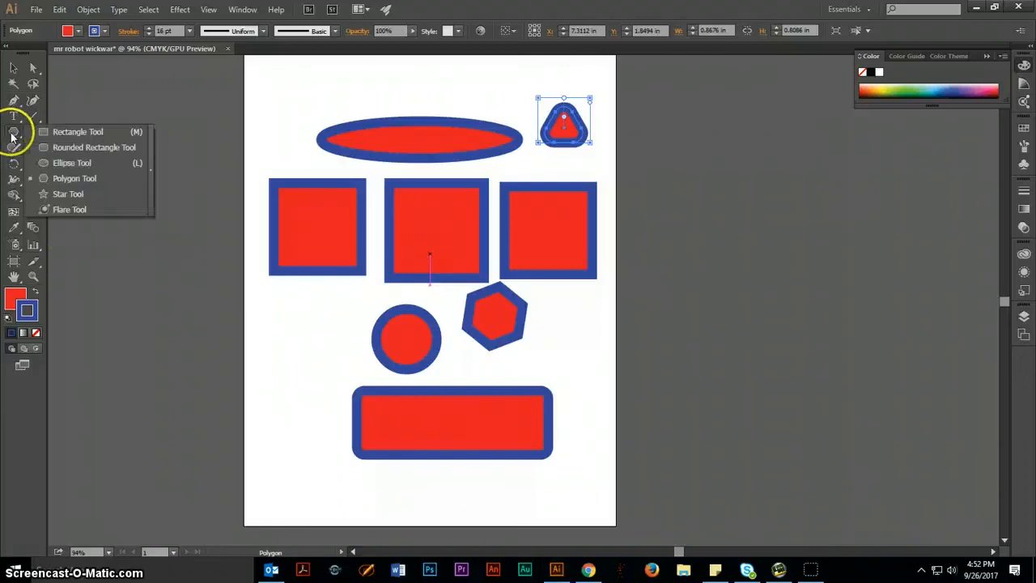
{"action": "left_click", "coordinate": [64, 197]}
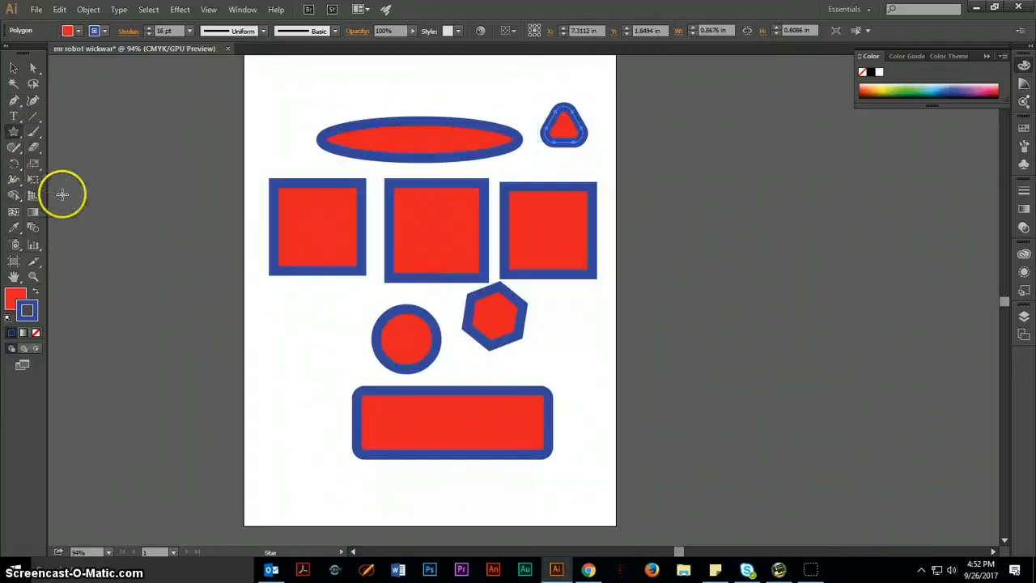
{"action": "left_click_drag", "start_coordinate": [285, 339], "coordinate": [314, 379]}
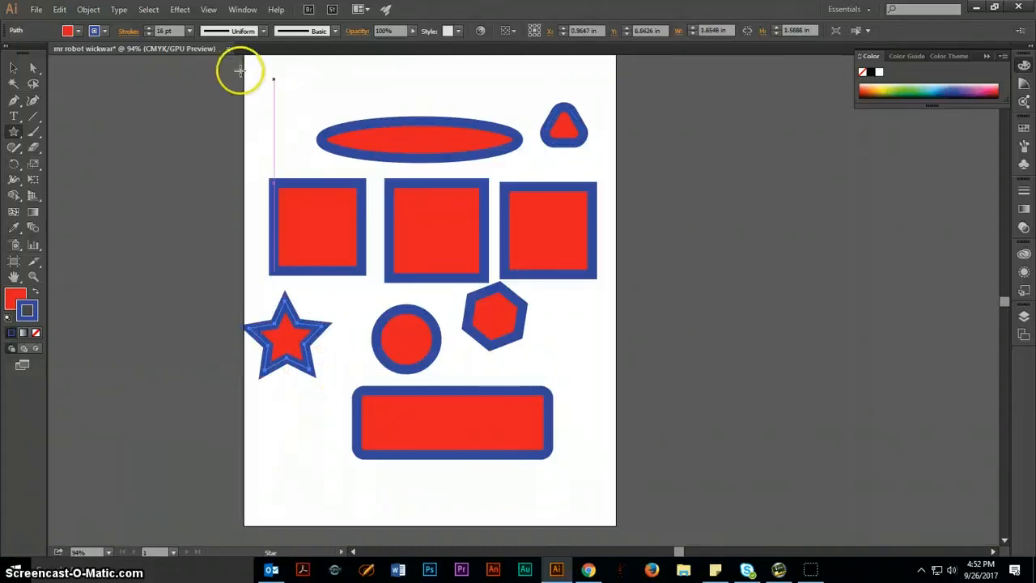
Create a many-pointed star with radii of 0.8704 in and 0.4352 in and move it beside the hexagon
{"action": "left_click", "coordinate": [285, 90]}
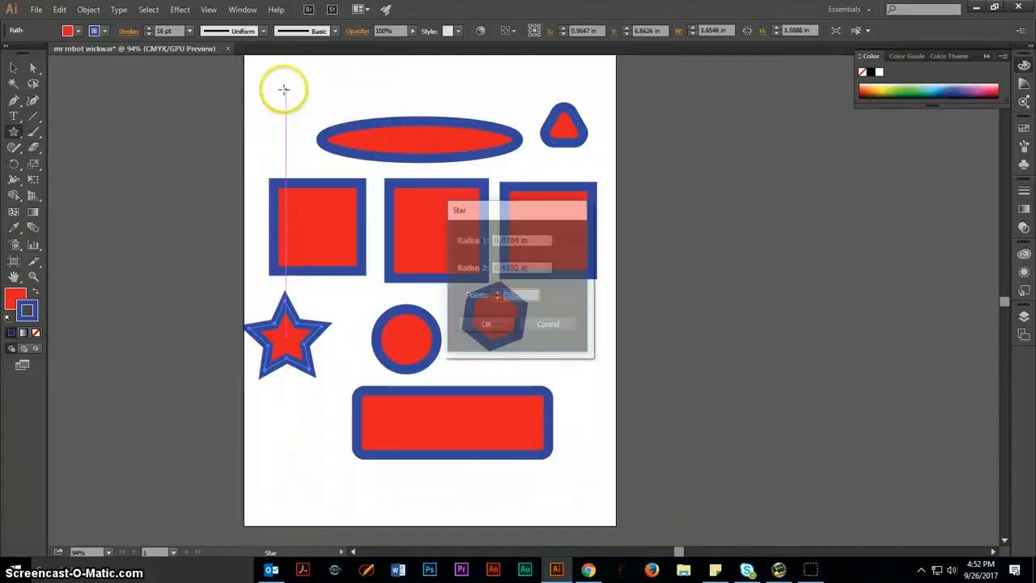
{"action": "left_click", "coordinate": [496, 293]}
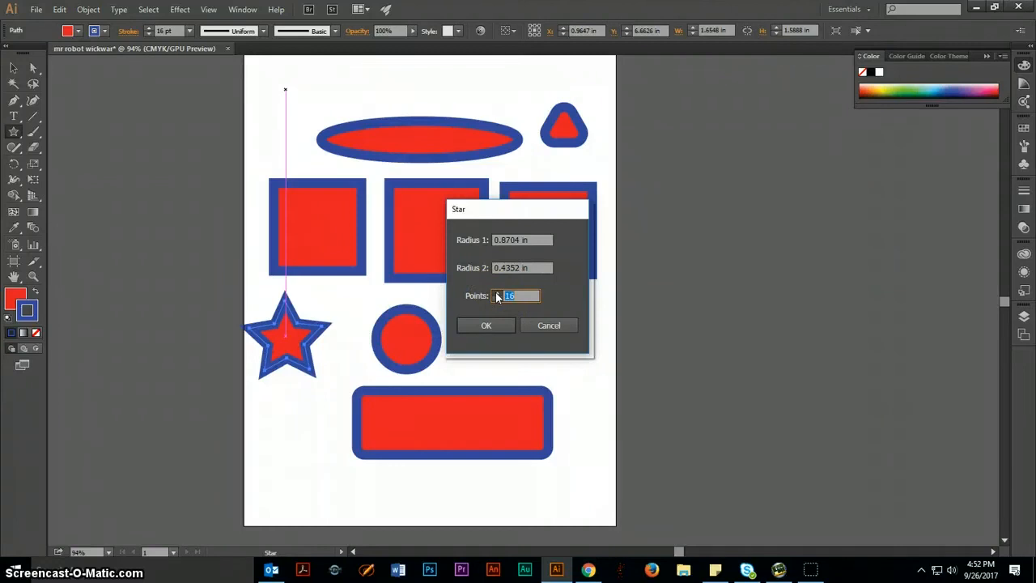
{"action": "left_click", "coordinate": [496, 293]}
{"action": "left_click", "coordinate": [486, 324]}
{"action": "left_click", "coordinate": [13, 68]}
{"action": "left_click_drag", "start_coordinate": [294, 89], "coordinate": [565, 356]}
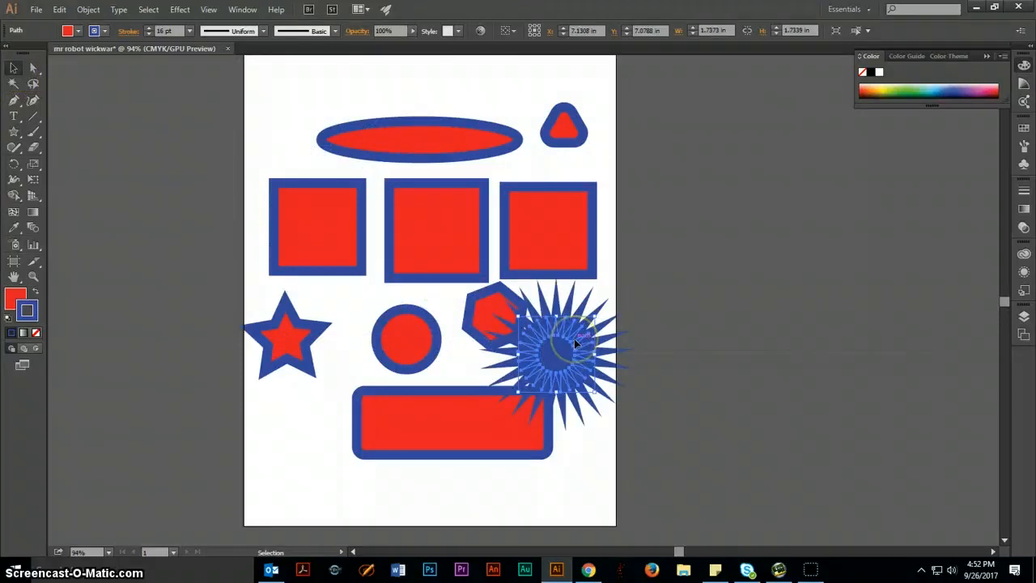
Nudge the middle square up slightly and delete the many-pointed star
{"action": "left_click_drag", "start_coordinate": [445, 220], "coordinate": [433, 213]}
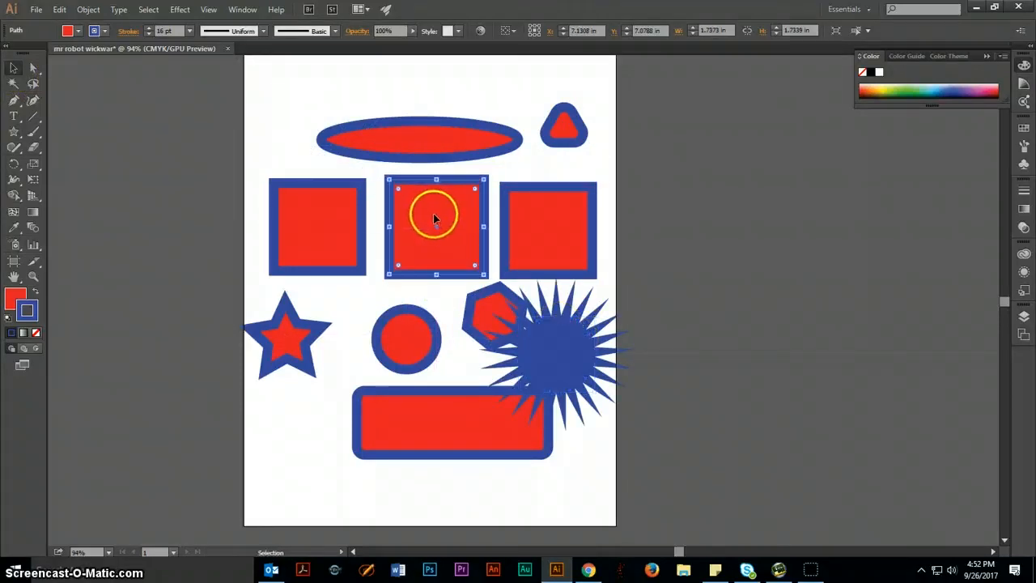
{"action": "left_click", "coordinate": [556, 359]}
{"action": "key", "text": "Delete"}
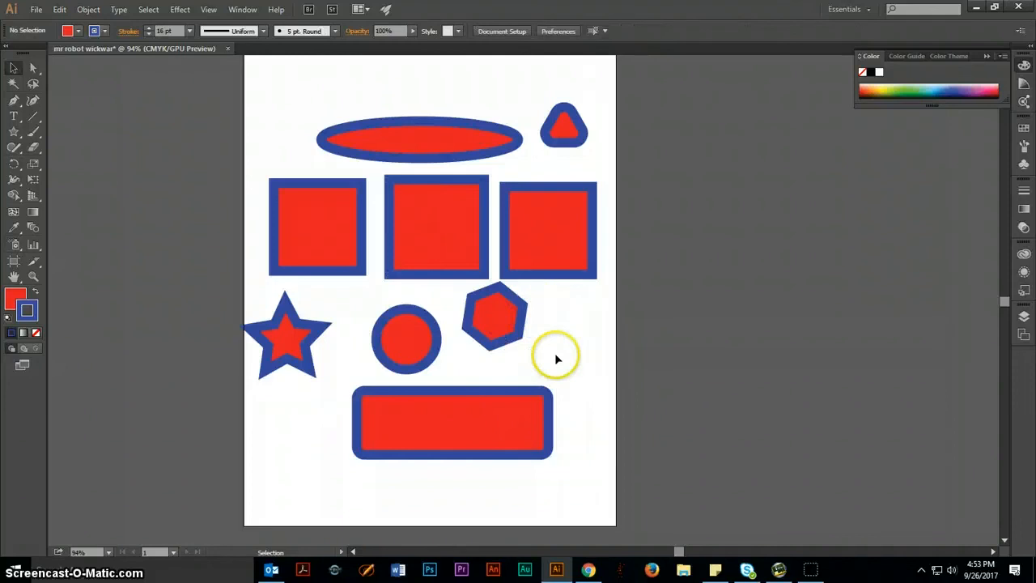
Delete all the practice shapes so the artboard is empty
{"action": "left_click_drag", "start_coordinate": [121, 267], "coordinate": [652, 498]}
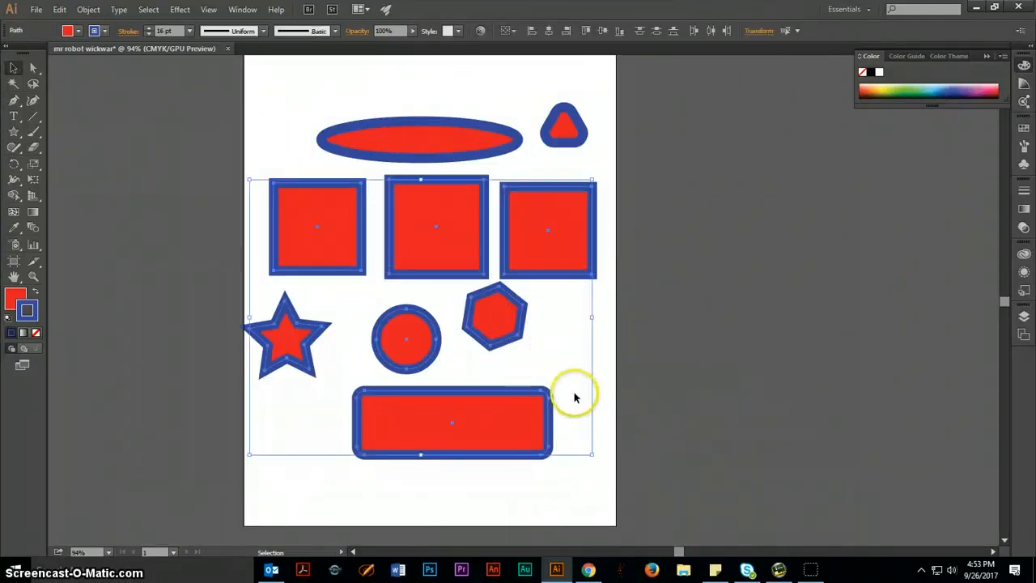
{"action": "key", "text": "Delete"}
{"action": "left_click_drag", "start_coordinate": [253, 87], "coordinate": [629, 213]}
{"action": "key", "text": "Delete"}
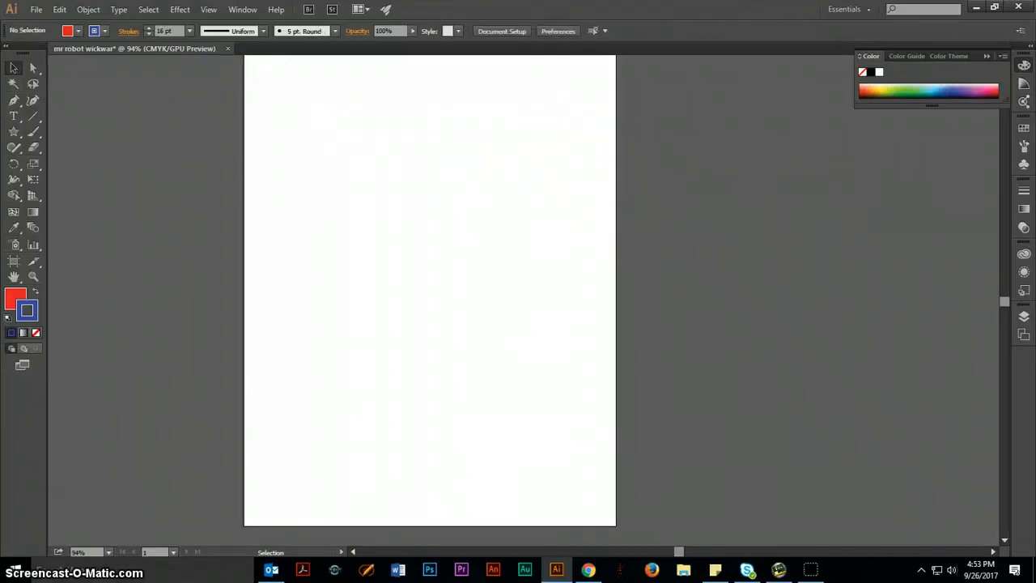
Draw three small rectangles in a staggered row, the middle one about 1.27 × 0.80 in and the last about 0.75 × 0.89 in with a dark red fill
{"action": "left_click_drag", "start_coordinate": [13, 135], "coordinate": [54, 132]}
{"action": "left_click_drag", "start_coordinate": [292, 204], "coordinate": [333, 237]}
{"action": "left_click_drag", "start_coordinate": [391, 213], "coordinate": [447, 248]}
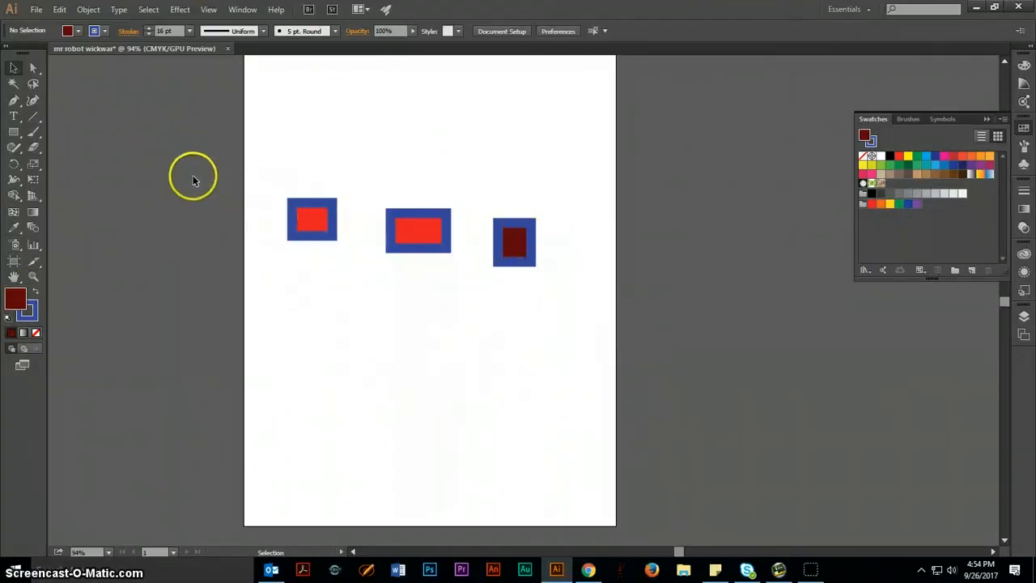
Select all three rectangles, collapse the swatches and widen the panel dock to show the panel names
{"action": "left_click_drag", "start_coordinate": [196, 177], "coordinate": [668, 335]}
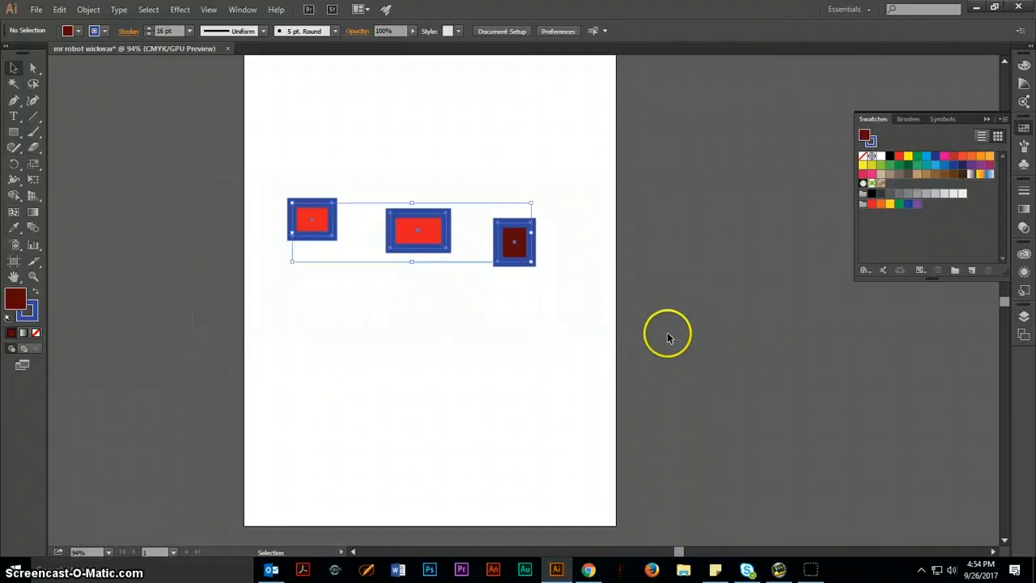
{"action": "left_click", "coordinate": [989, 120]}
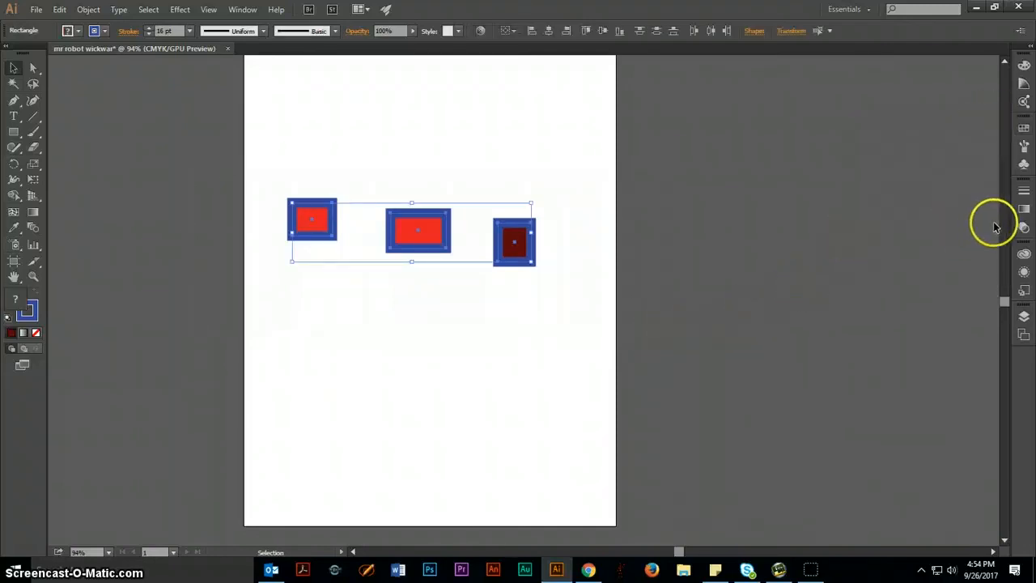
{"action": "left_click_drag", "start_coordinate": [1013, 224], "coordinate": [918, 261]}
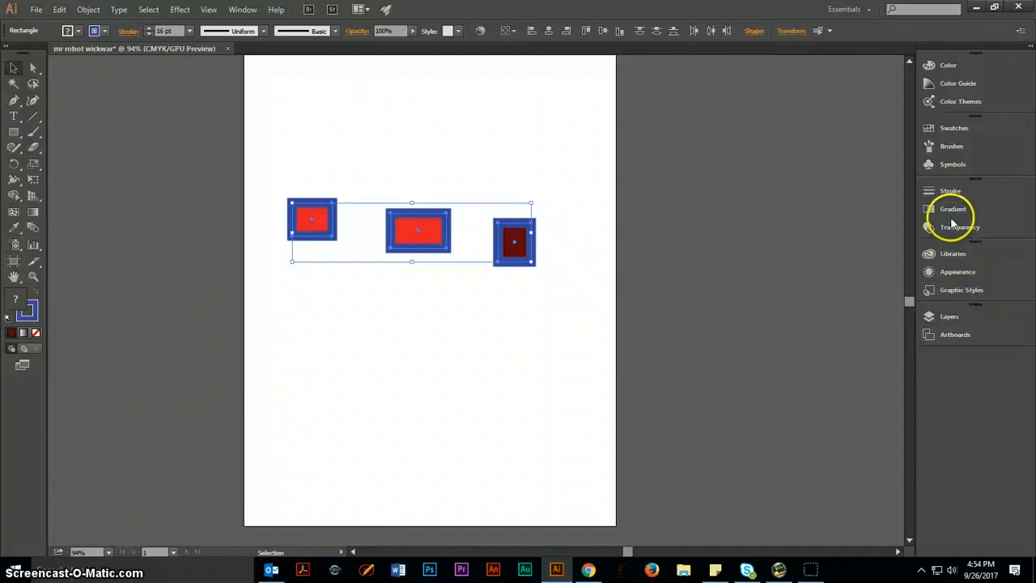
Show the Align panel group and dock it below Artboards
{"action": "left_click", "coordinate": [243, 10]}
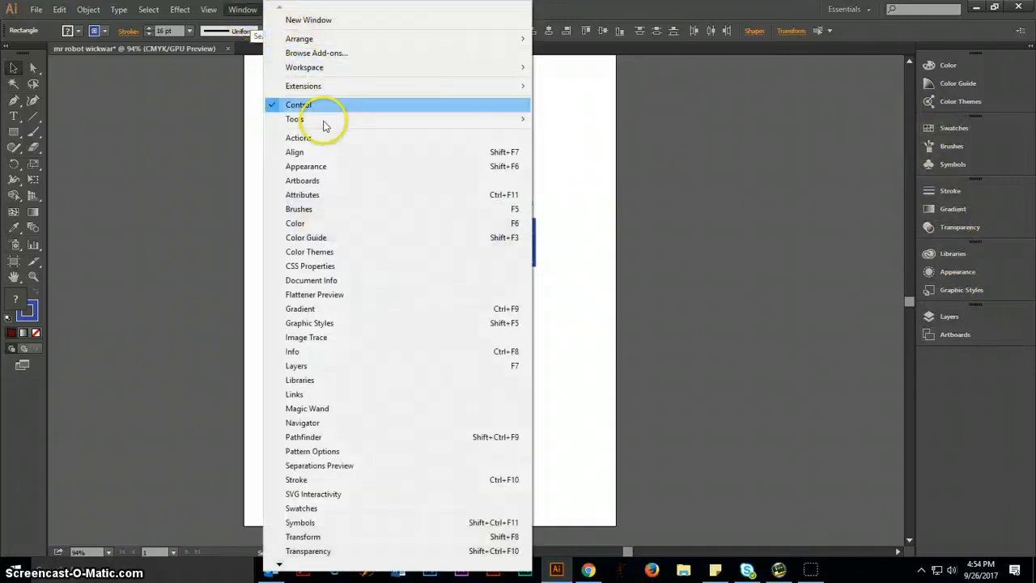
{"action": "left_click", "coordinate": [333, 155]}
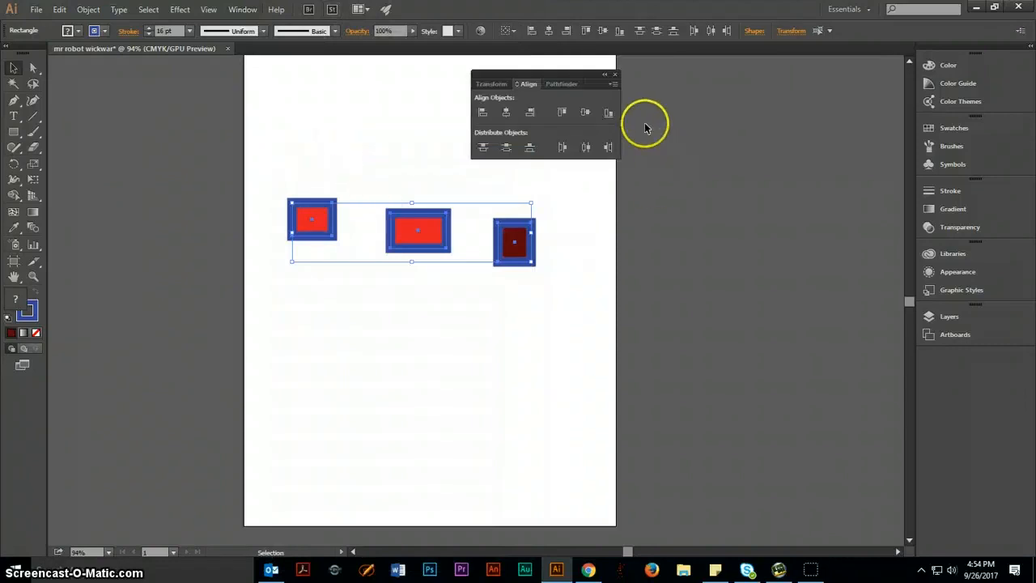
{"action": "left_click_drag", "start_coordinate": [547, 79], "coordinate": [988, 349]}
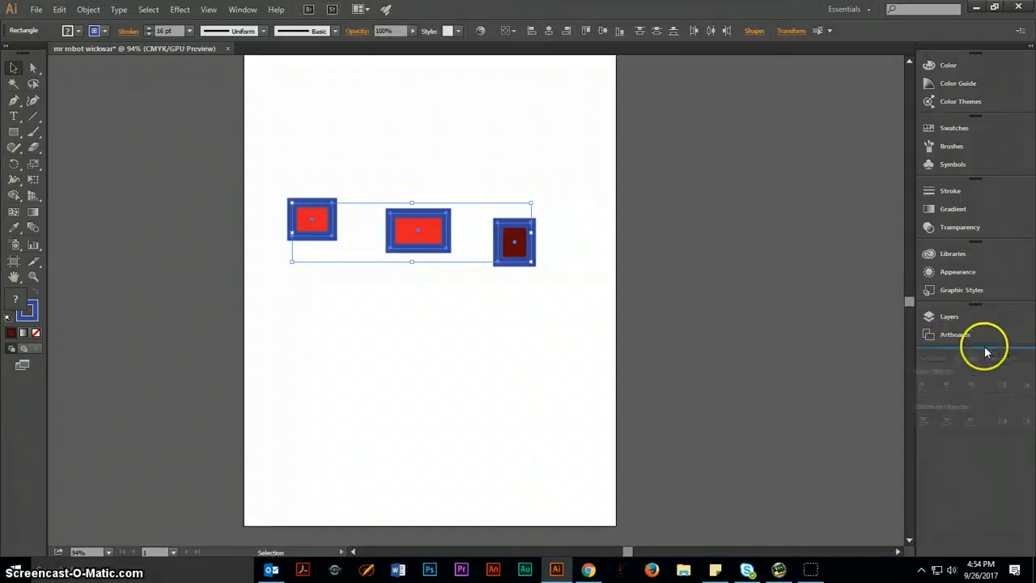
Align the top edges of the three selected rectangles and deselect them
{"action": "left_click", "coordinate": [956, 377]}
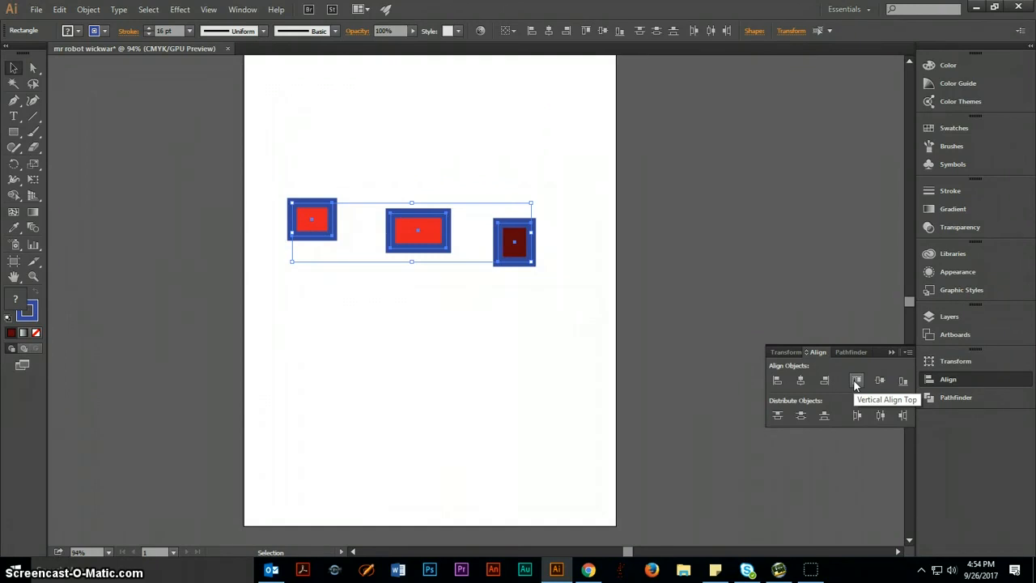
{"action": "left_click", "coordinate": [856, 380]}
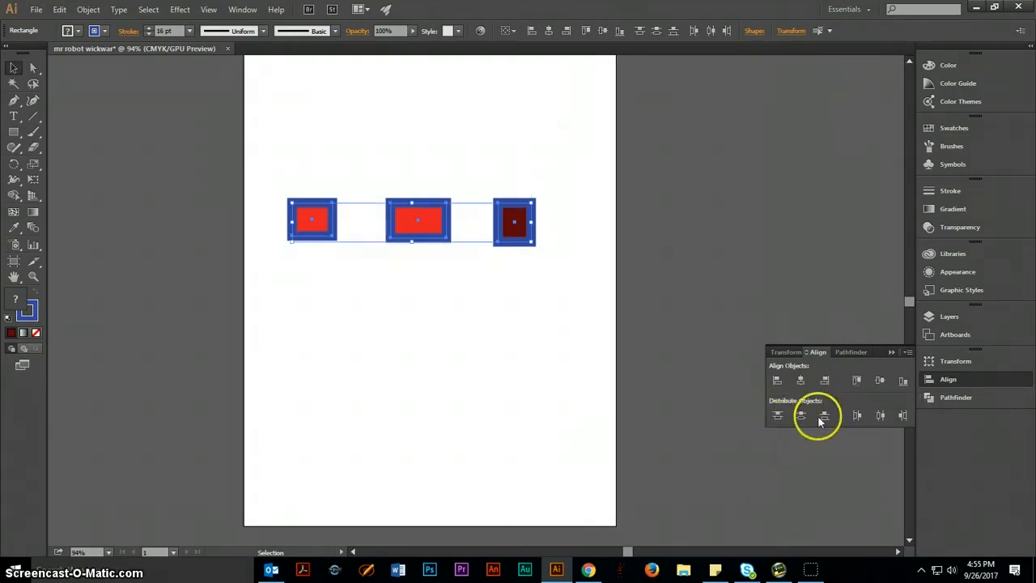
{"action": "left_click", "coordinate": [542, 394]}
Rearrange the rectangles into a loose column, with the dark red one at the top and the widest one at the bottom
{"action": "left_click_drag", "start_coordinate": [415, 233], "coordinate": [172, 394]}
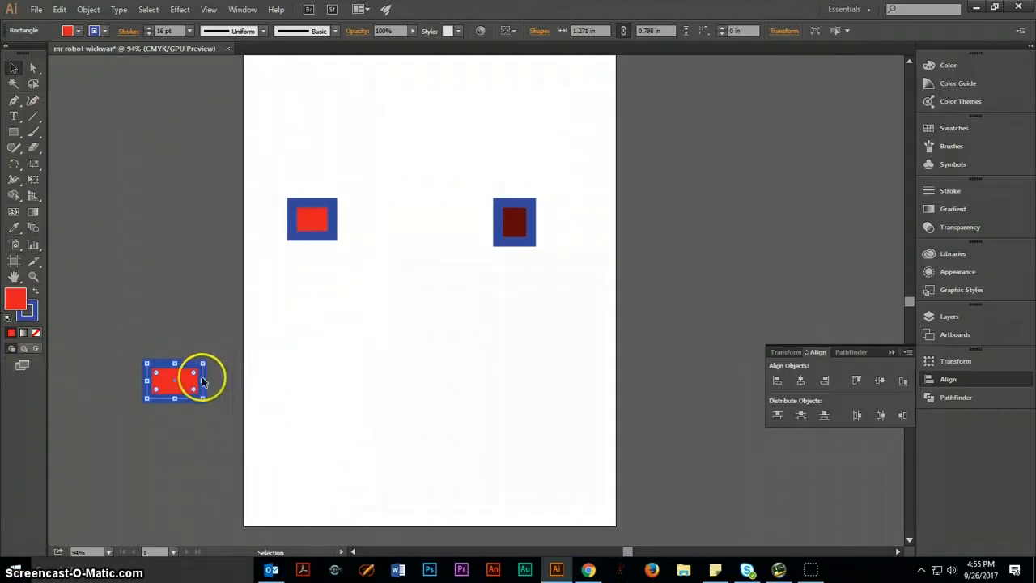
{"action": "left_click_drag", "start_coordinate": [188, 382], "coordinate": [316, 366]}
{"action": "left_click", "coordinate": [513, 222]}
{"action": "left_click_drag", "start_coordinate": [352, 131], "coordinate": [332, 122]}
Select the whole column of rectangles and align their left edges
{"action": "left_click_drag", "start_coordinate": [399, 73], "coordinate": [248, 490]}
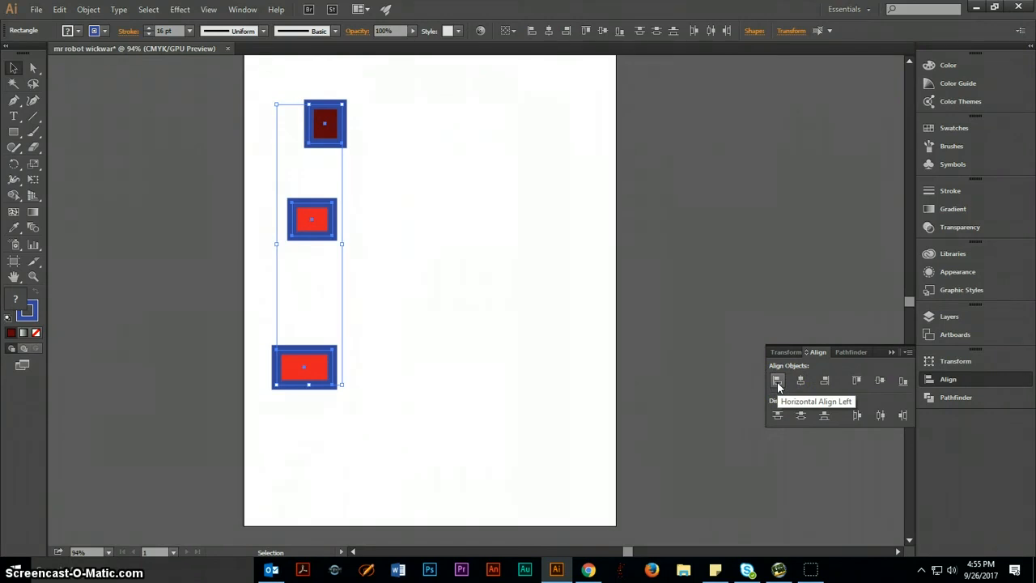
{"action": "left_click", "coordinate": [777, 382]}
{"action": "left_click", "coordinate": [417, 419]}
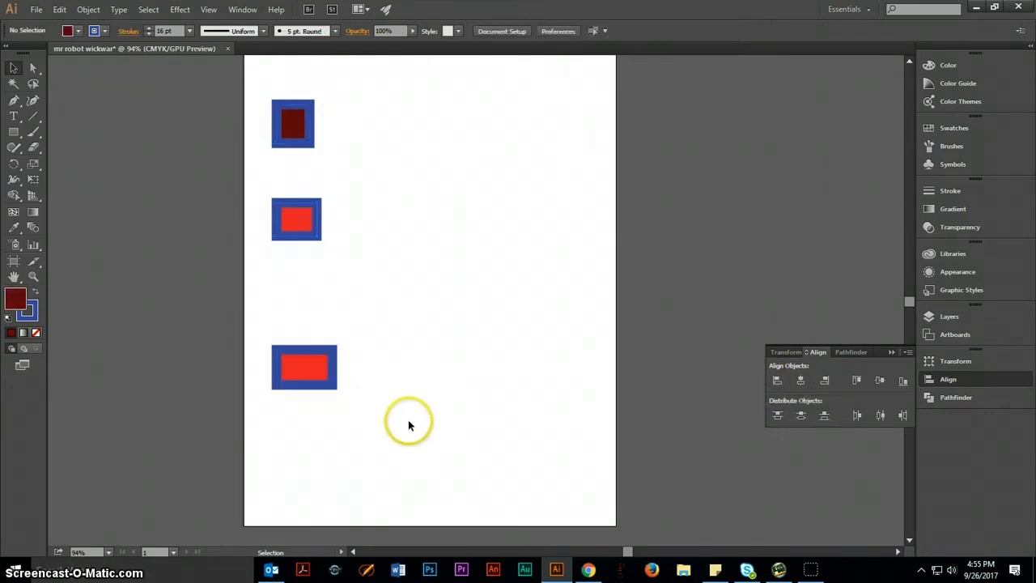
Move the wide red rectangle and the dark red rectangle below the small red one so that they partly overlap
{"action": "left_click_drag", "start_coordinate": [333, 375], "coordinate": [299, 246]}
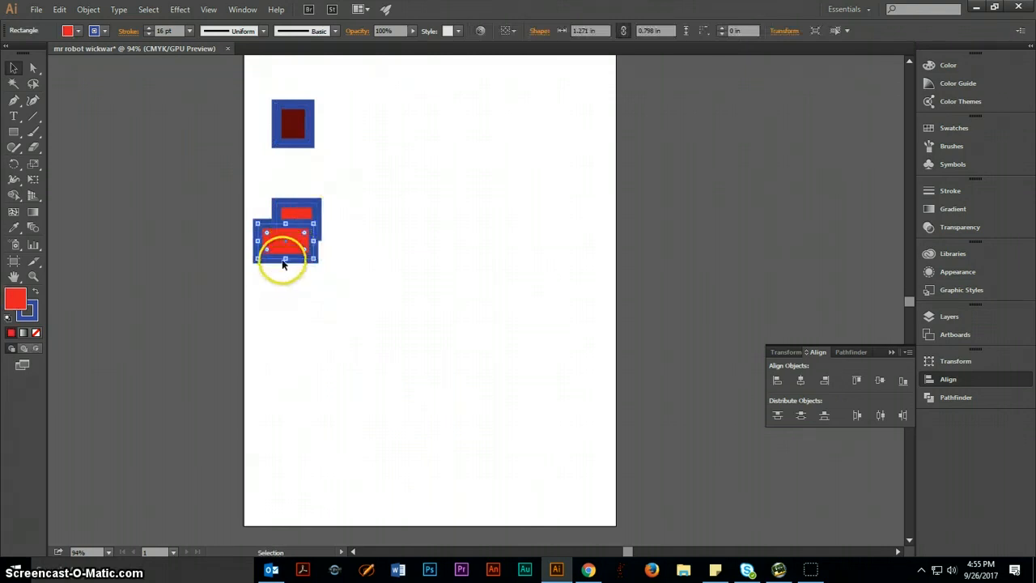
{"action": "left_click_drag", "start_coordinate": [288, 132], "coordinate": [381, 328]}
{"action": "left_click_drag", "start_coordinate": [285, 239], "coordinate": [340, 316]}
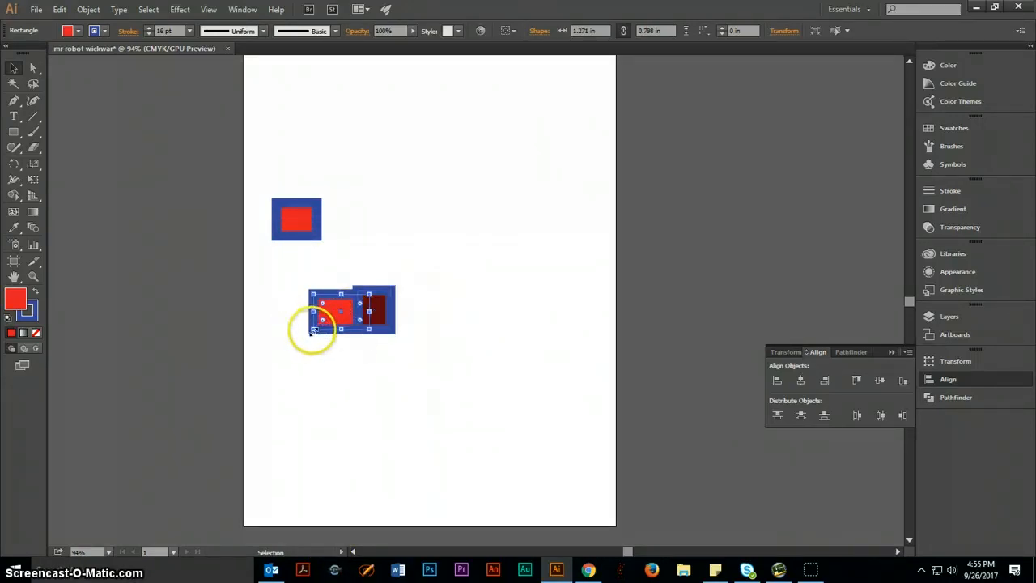
{"action": "left_click", "coordinate": [273, 351]}
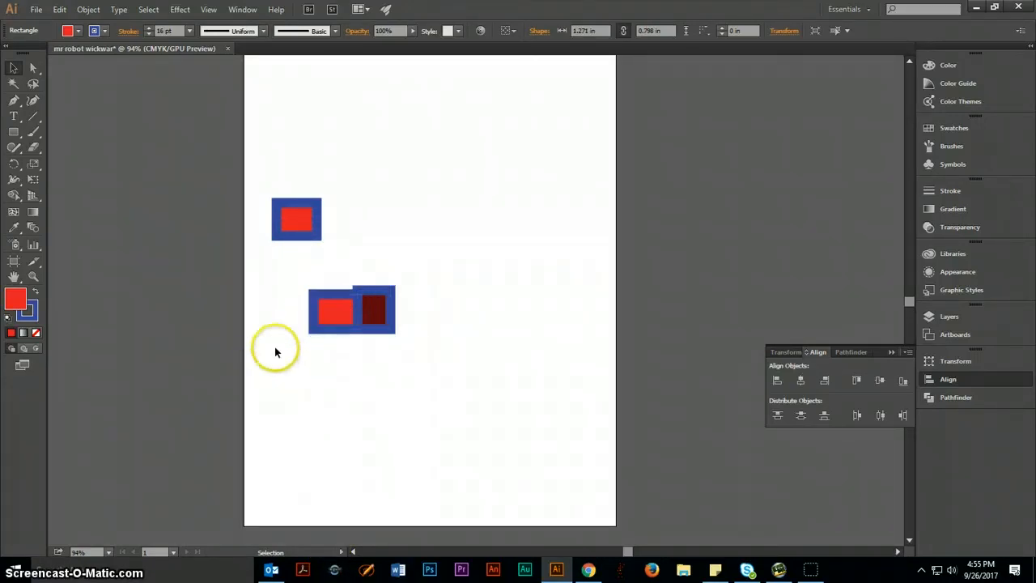
Enlarge the wide red rectangle to about 2.01 × 1.15 in and the dark red one to about 2.00 × 1.49 in
{"action": "left_click", "coordinate": [315, 331]}
{"action": "left_click_drag", "start_coordinate": [313, 329], "coordinate": [385, 305]}
{"action": "left_click", "coordinate": [385, 305]}
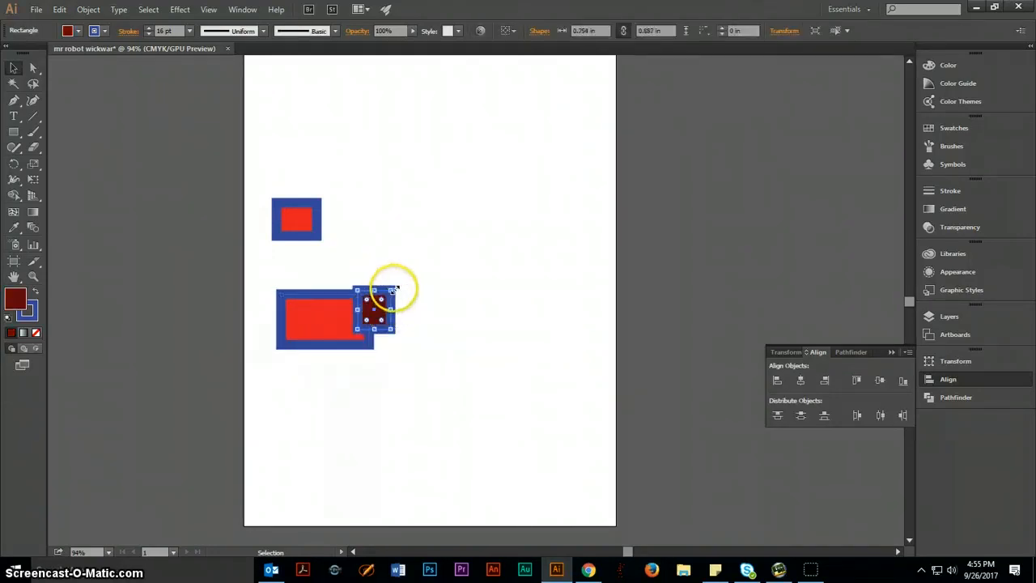
{"action": "left_click_drag", "start_coordinate": [393, 289], "coordinate": [447, 263]}
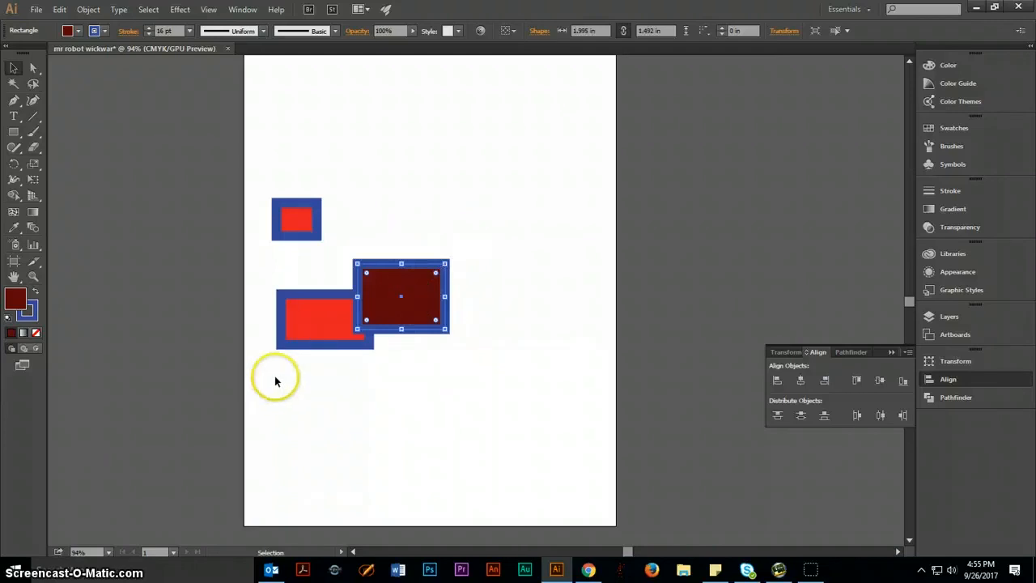
Bring the large bright red rectangle to the front of the dark red one
{"action": "right_click", "coordinate": [301, 322]}
{"action": "mouse_move", "coordinate": [377, 498]}
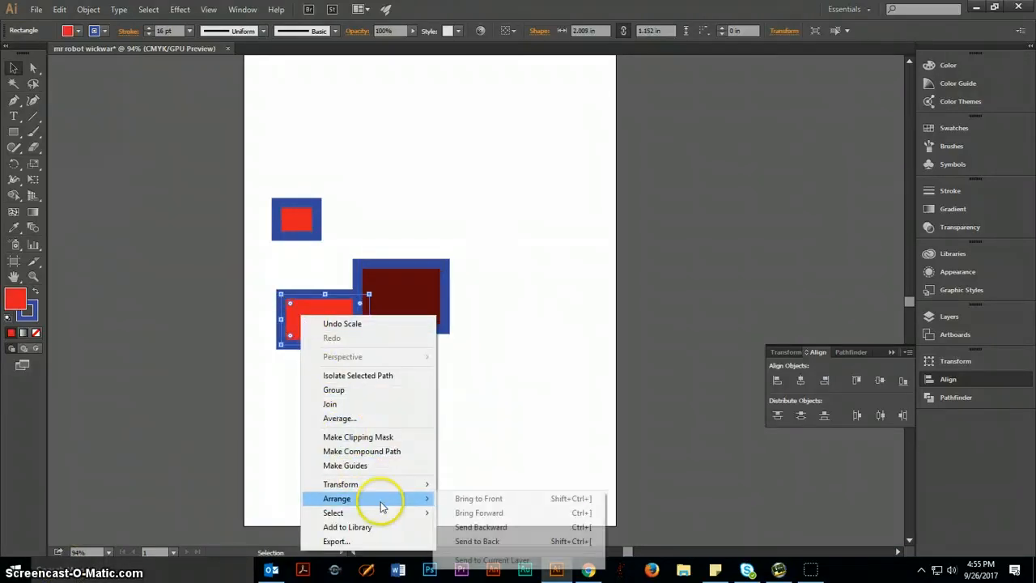
{"action": "left_click", "coordinate": [478, 499]}
{"action": "left_click", "coordinate": [490, 279]}
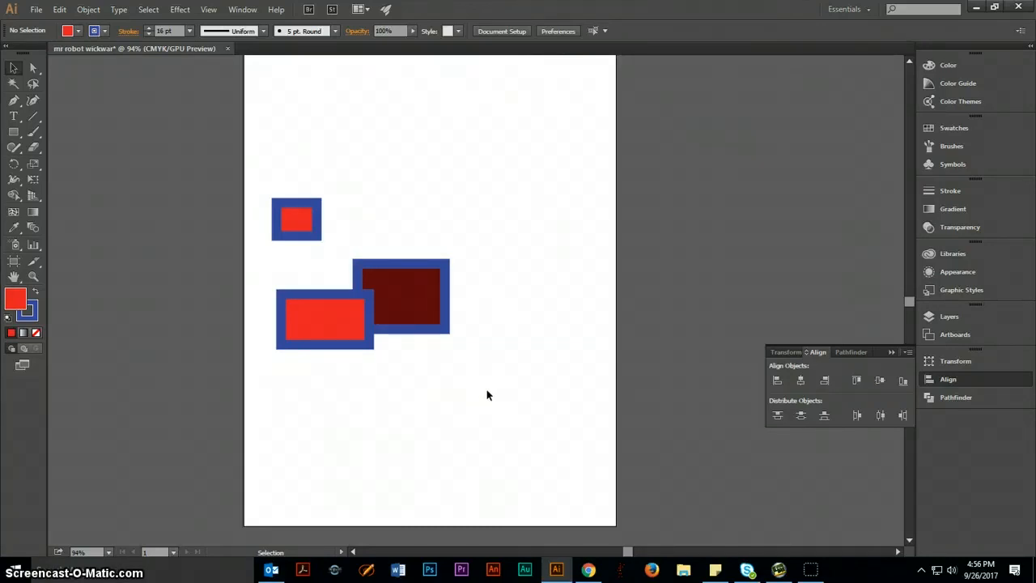
{"action": "left_click", "coordinate": [13, 133]}
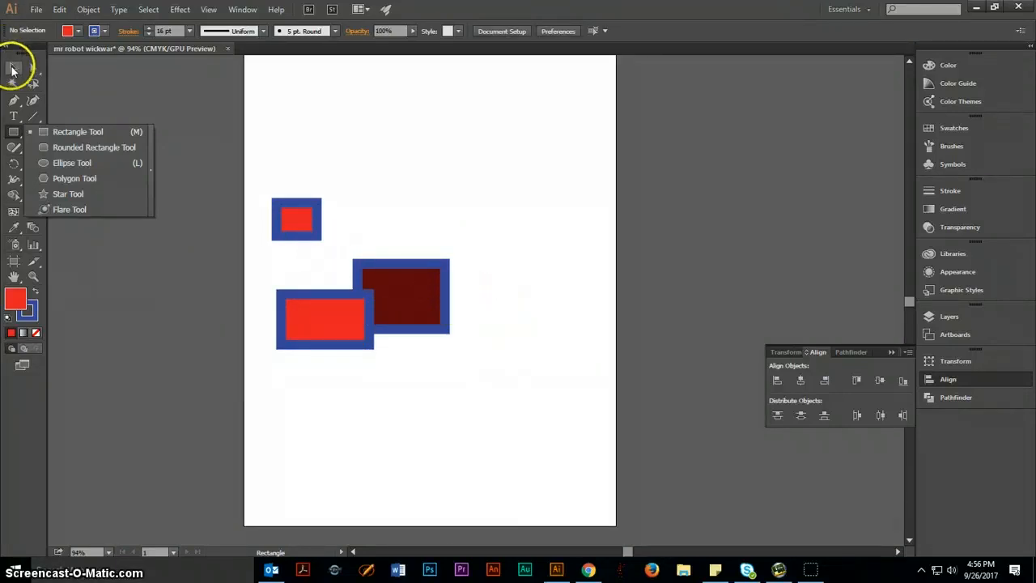
{"action": "left_click", "coordinate": [320, 220]}
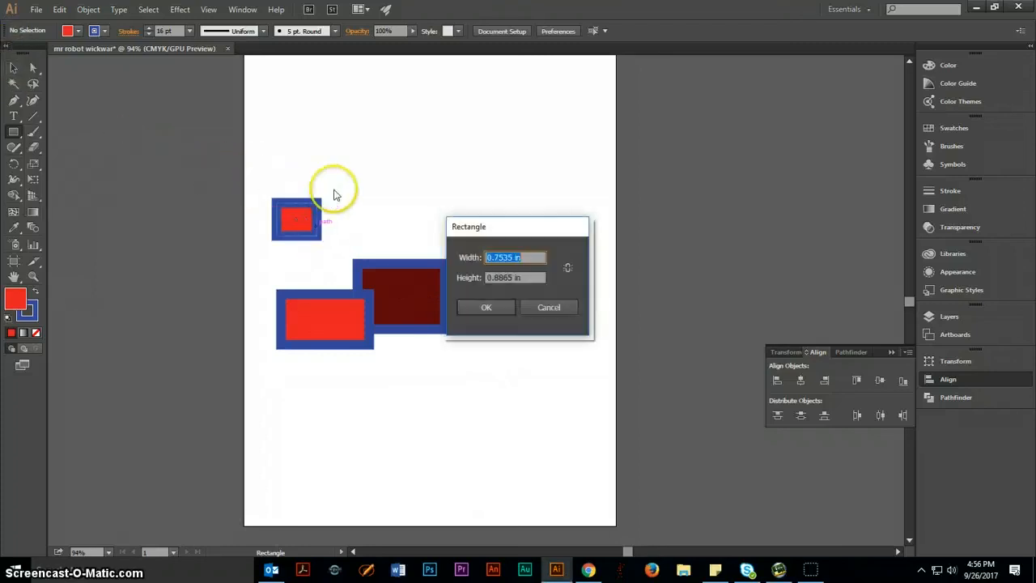
{"action": "left_click", "coordinate": [547, 307]}
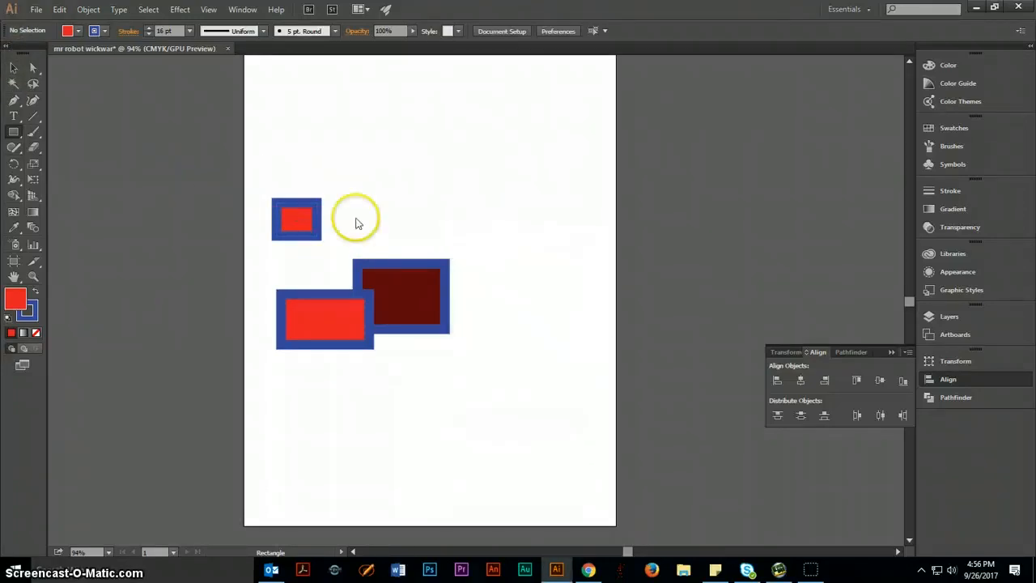